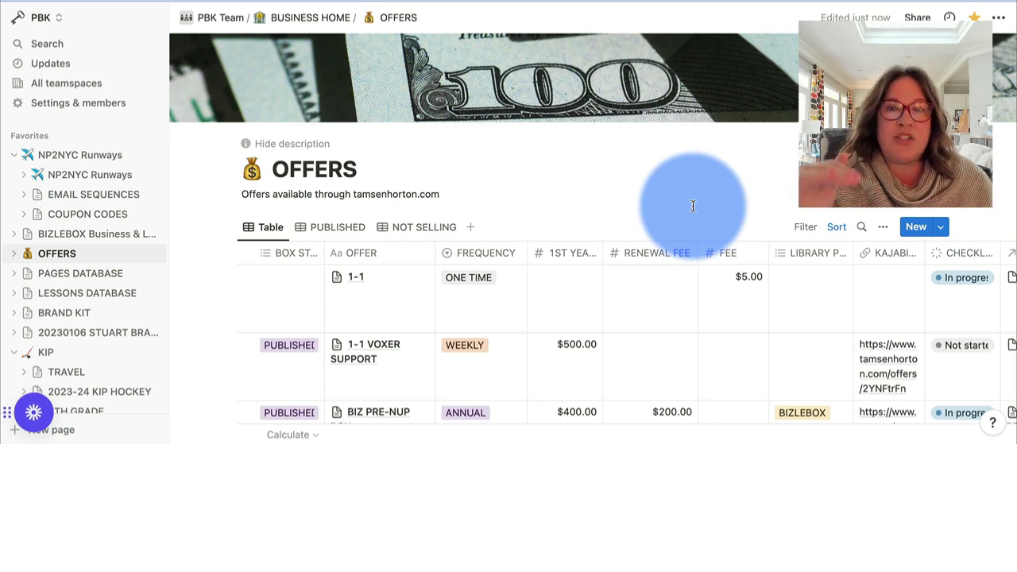
Look through the PUBLISHED and NOT SELLING views of the OFFERS database, then return to the Table view
scroll(693, 206, "down", 4)
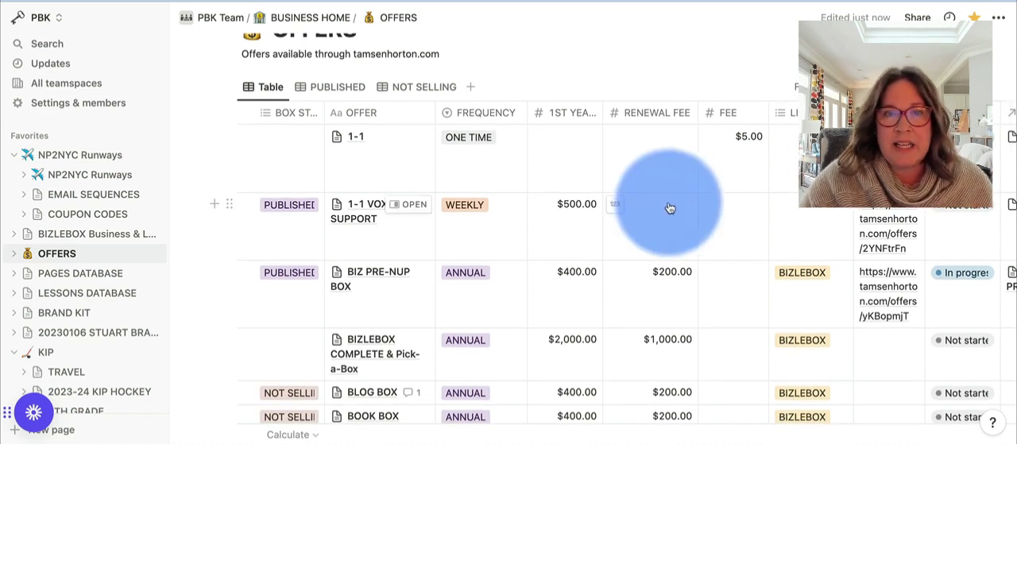
left_click(341, 87)
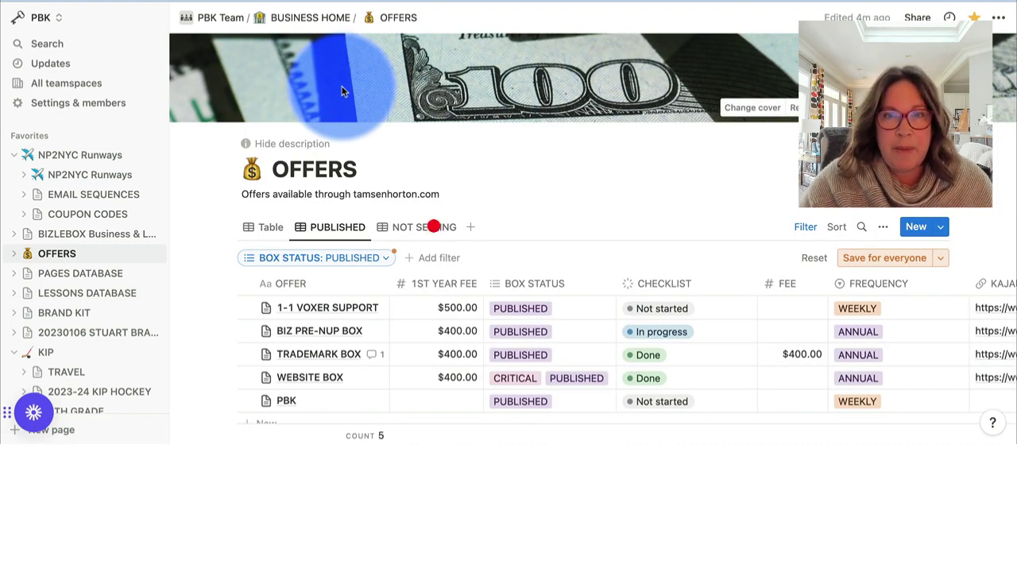
left_click(434, 228)
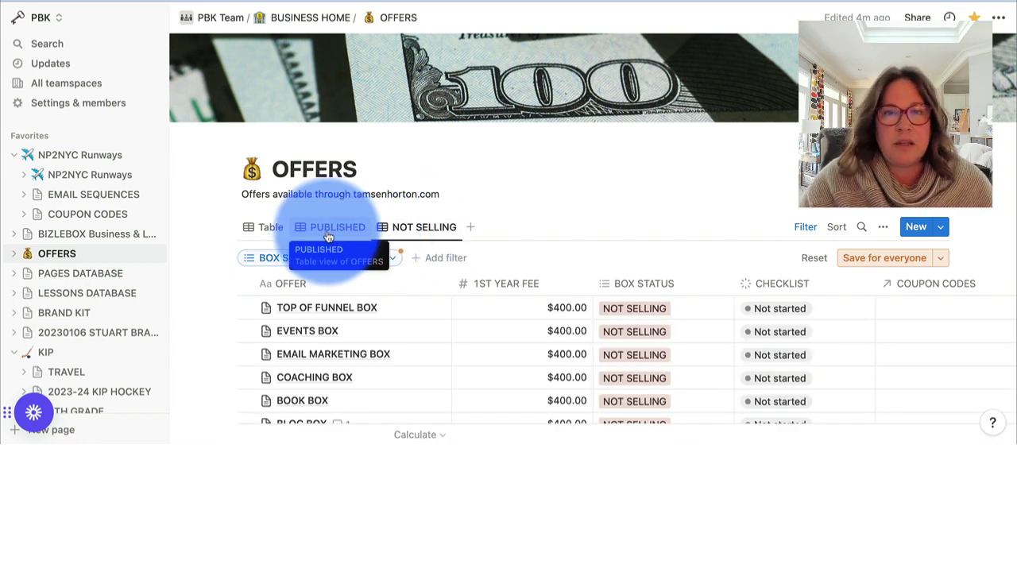
left_click(270, 229)
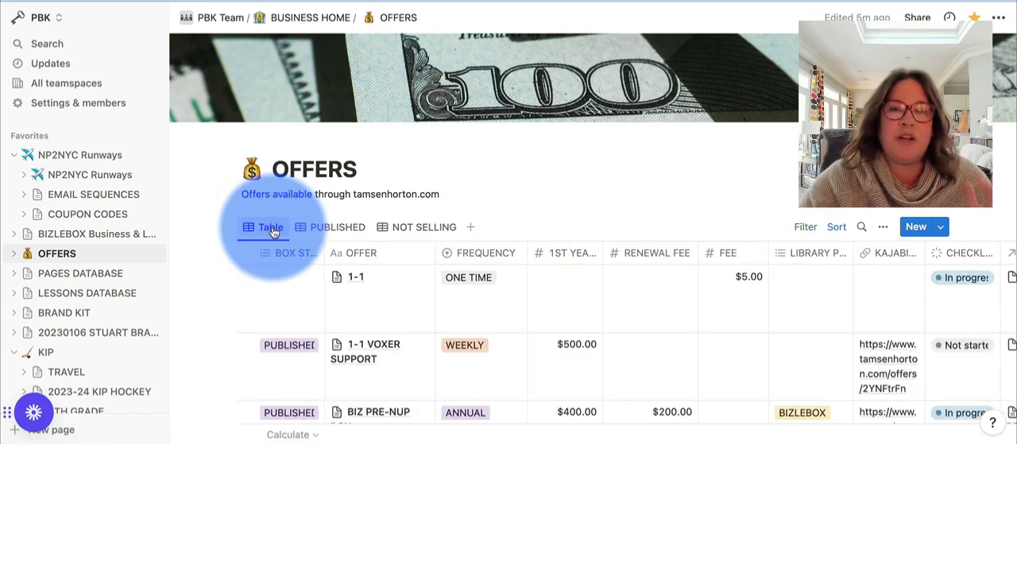
View the available box status options for the 1-1 VOXER SUPPORT offer without changing the selection
scroll(273, 231, "down", 3)
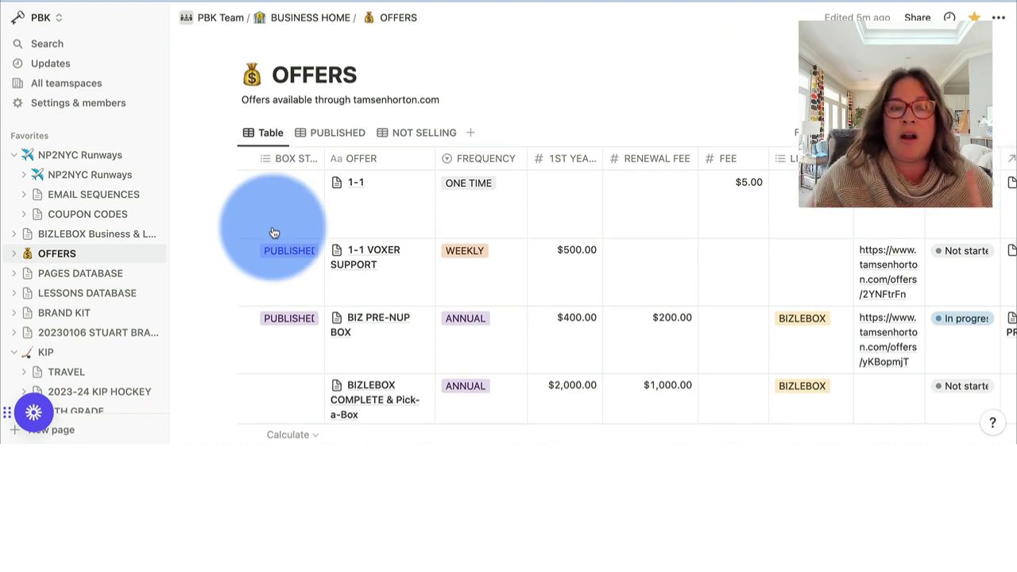
left_click(267, 260)
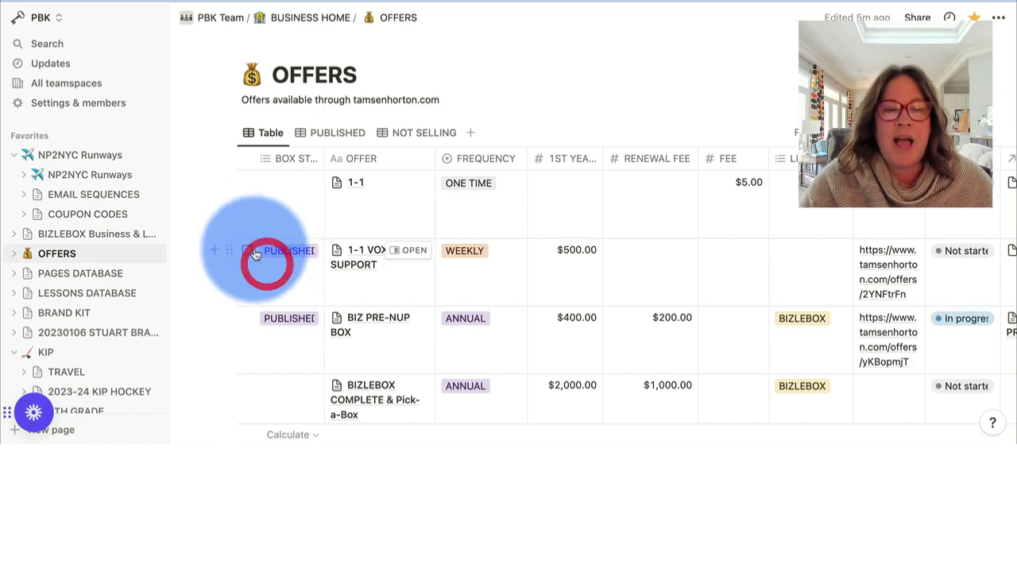
left_click(269, 269)
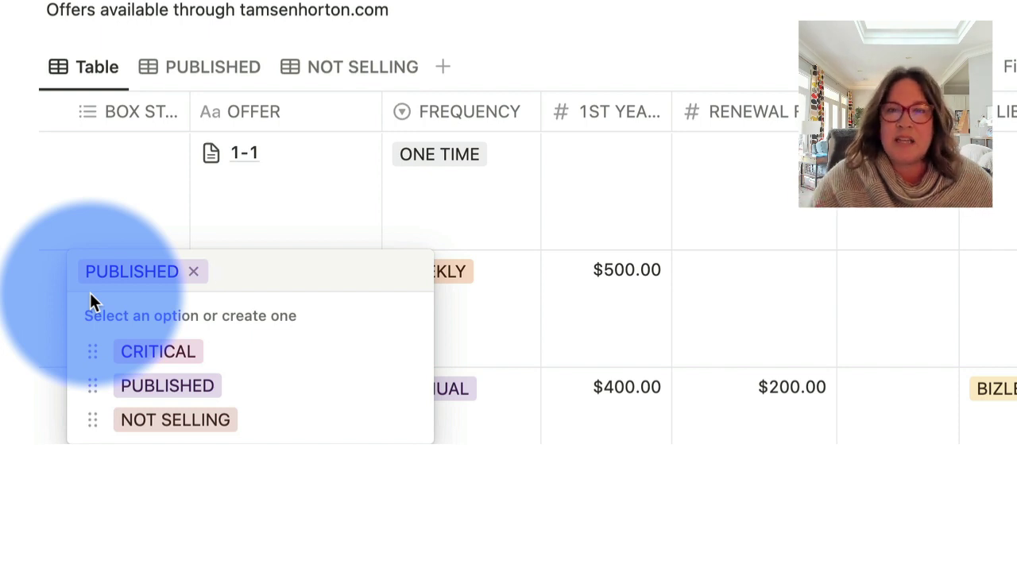
left_click(45, 283)
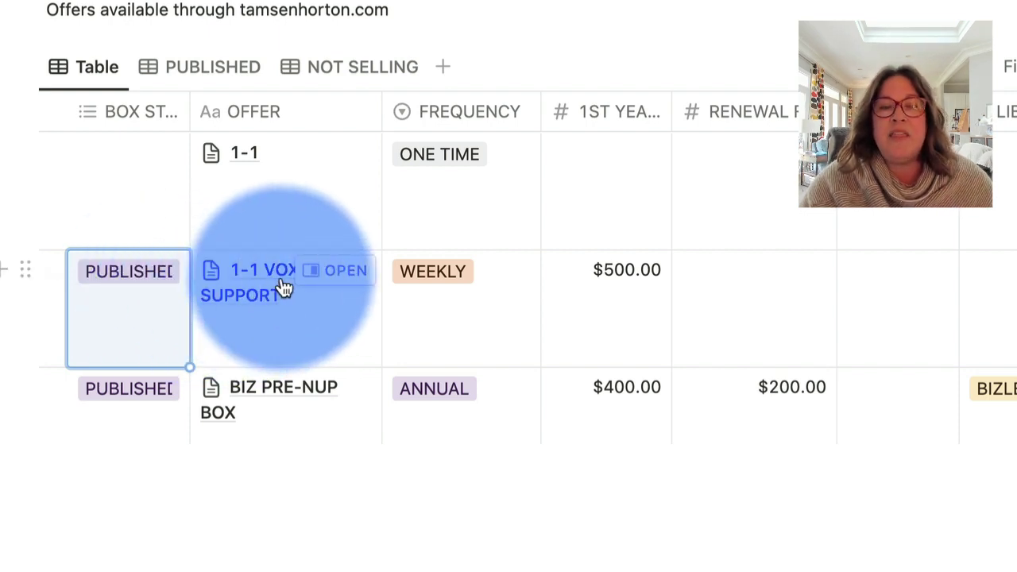
Examine the offer table's columns, from status, frequency and fees across to library product, Kajabi link and checklist
scroll(283, 287, "down", 2)
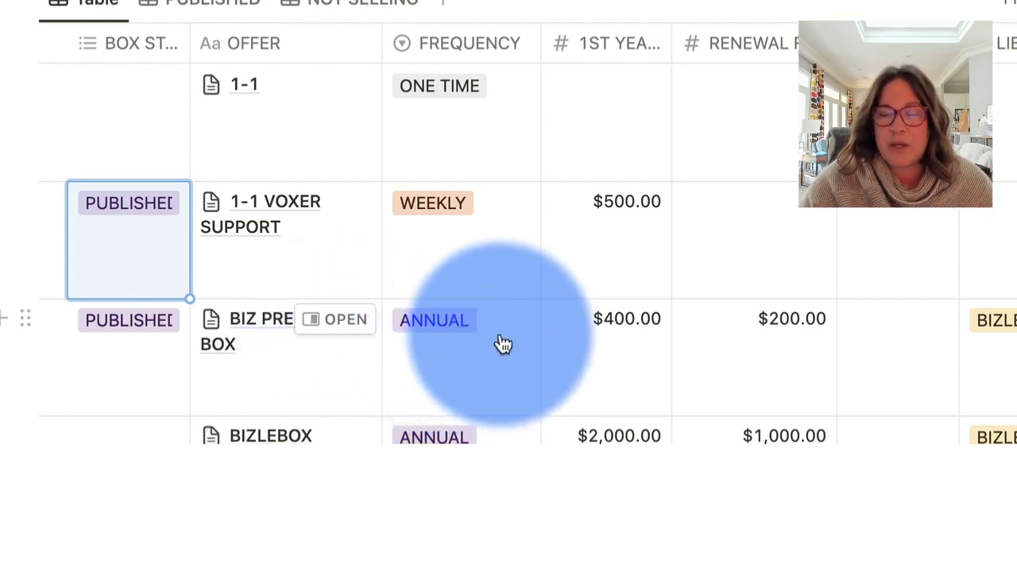
scroll(503, 344, "down", 4)
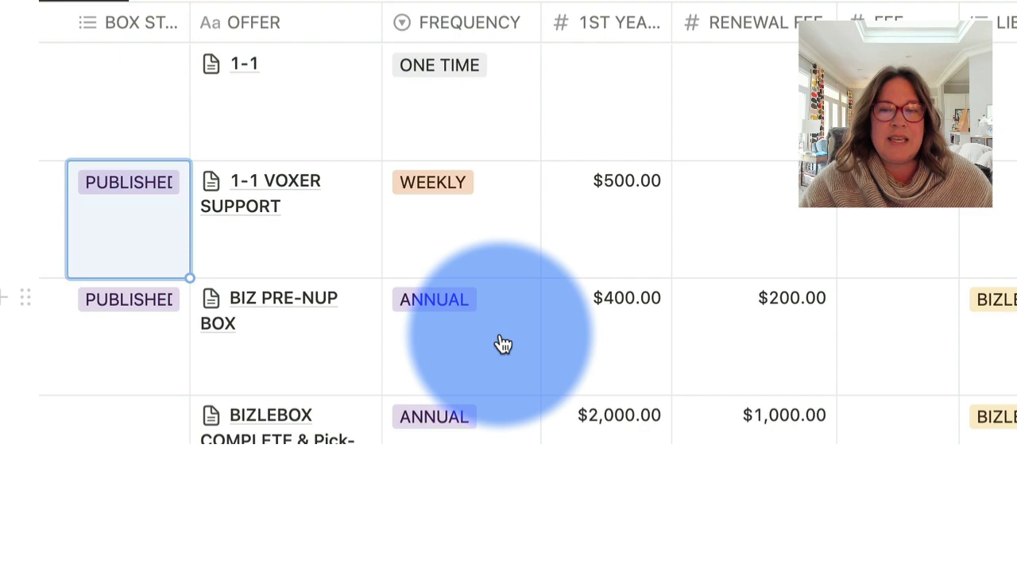
scroll(504, 343, "right", 3)
scroll(504, 343, "right", 5)
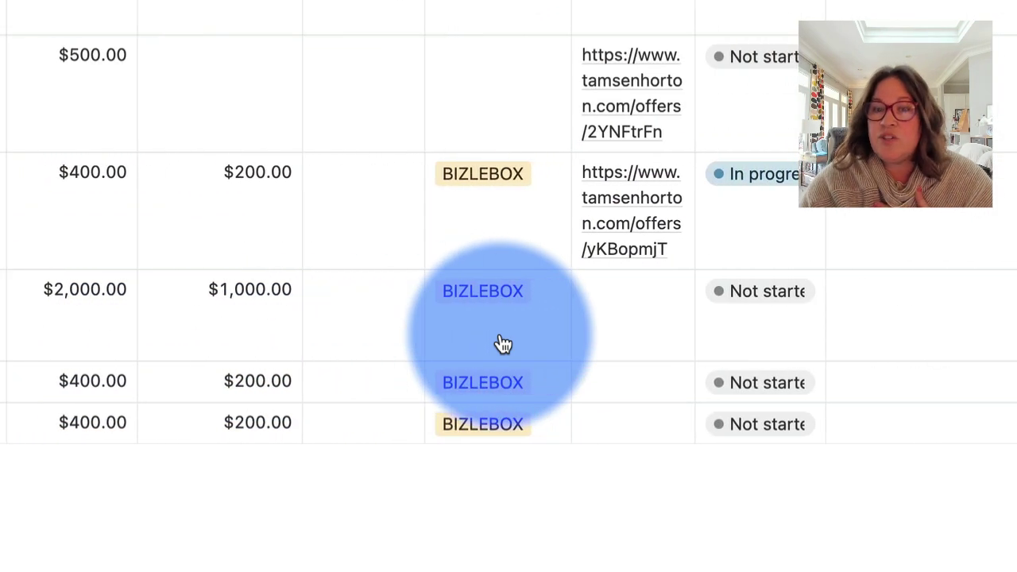
scroll(504, 344, "left", 10)
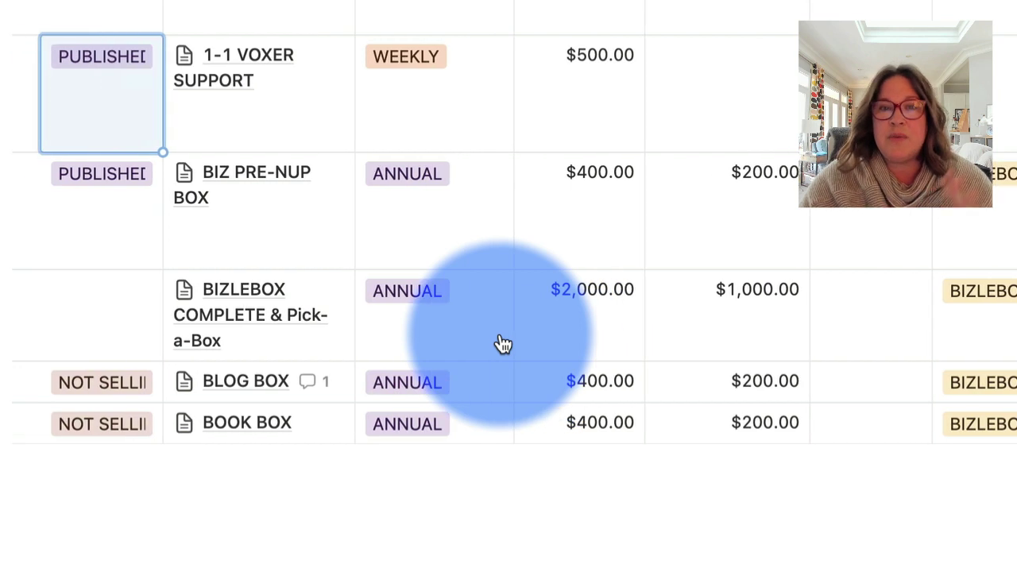
scroll(504, 343, "up", 3)
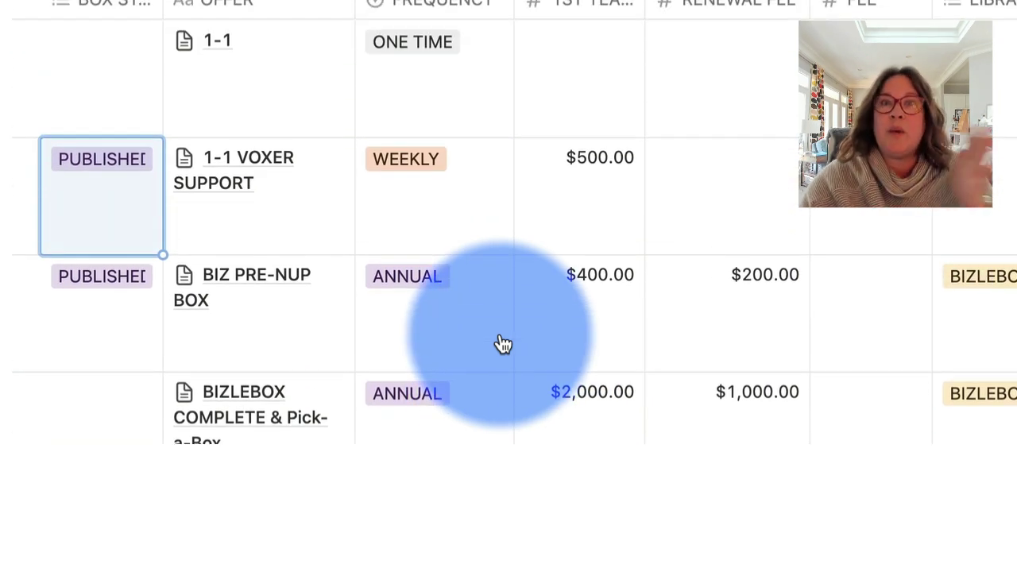
scroll(503, 343, "down", 2)
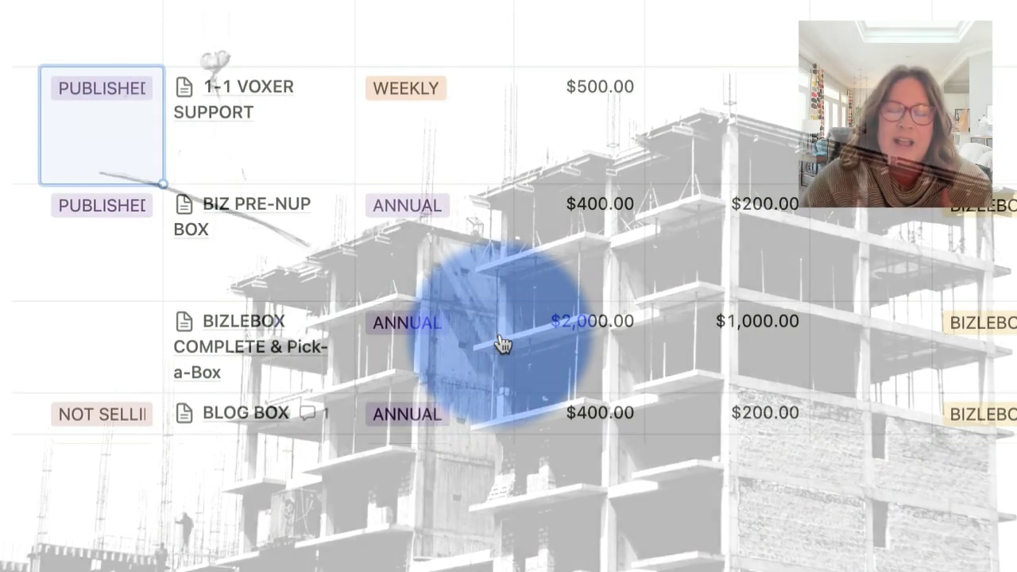
Open the BIZ PRE-NUP BOX offer in side peek and expand it to a full page
mouse_move(313, 243)
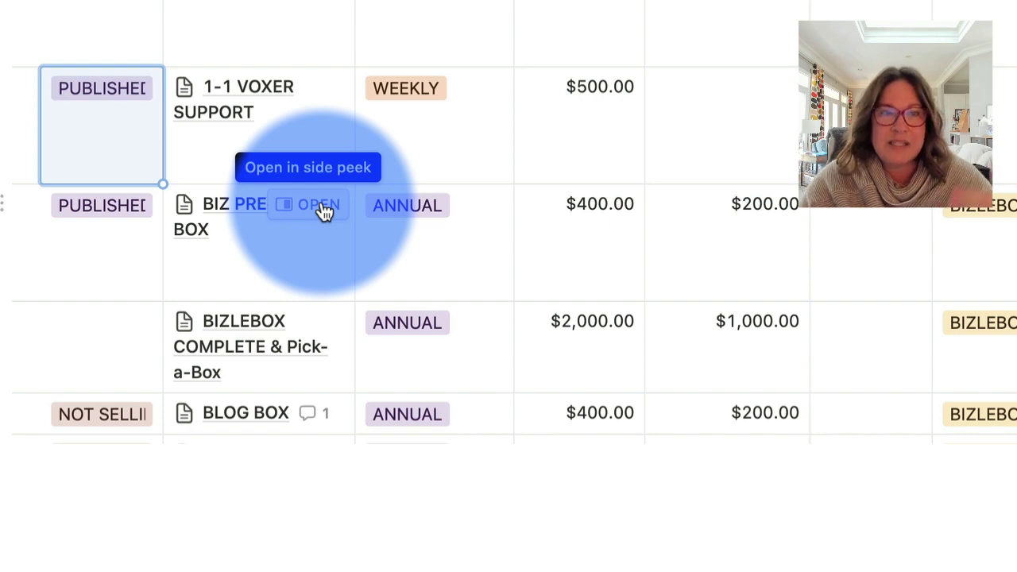
left_click(324, 208)
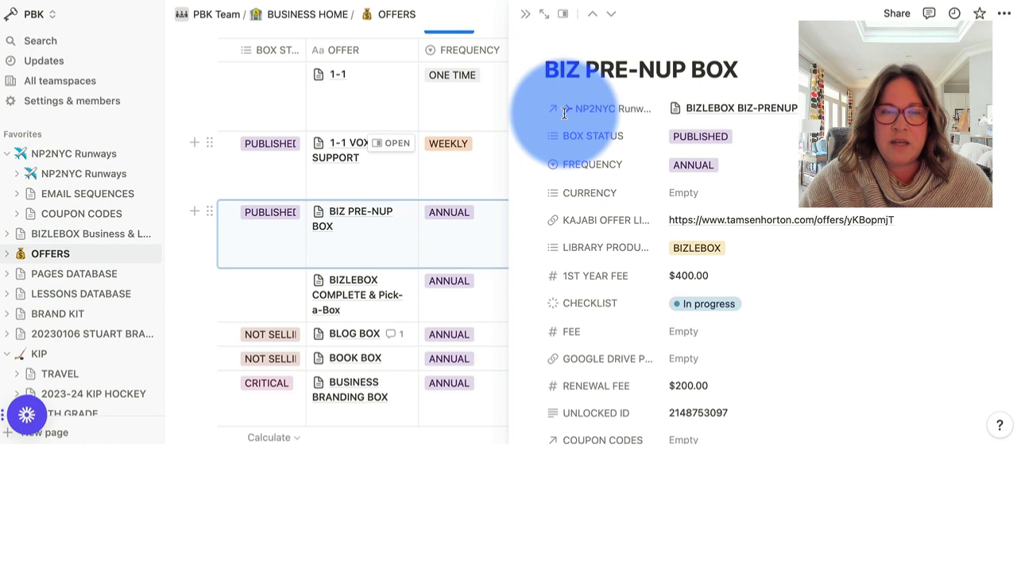
left_click(544, 13)
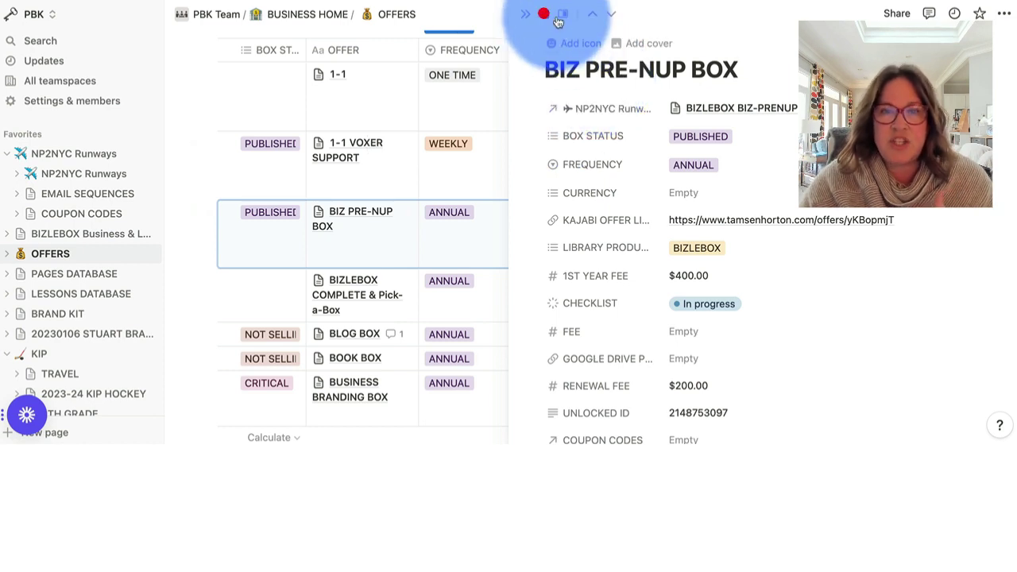
left_click(544, 15)
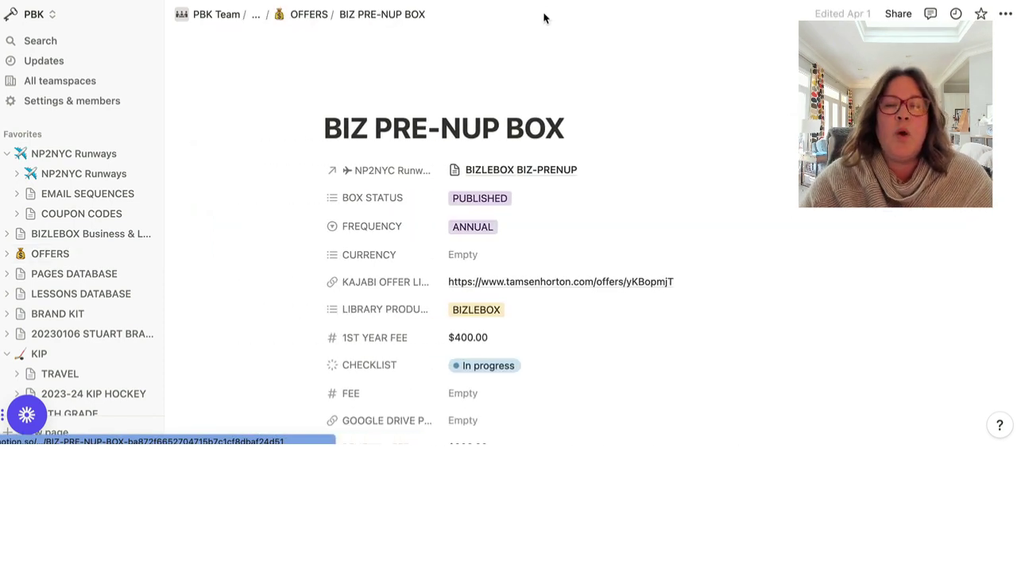
left_click(564, 131)
Review the BIZ PRE-NUP BOX properties, including status, frequency, offer link, fees, unlocked ID and coupon codes
scroll(578, 147, "down", 1)
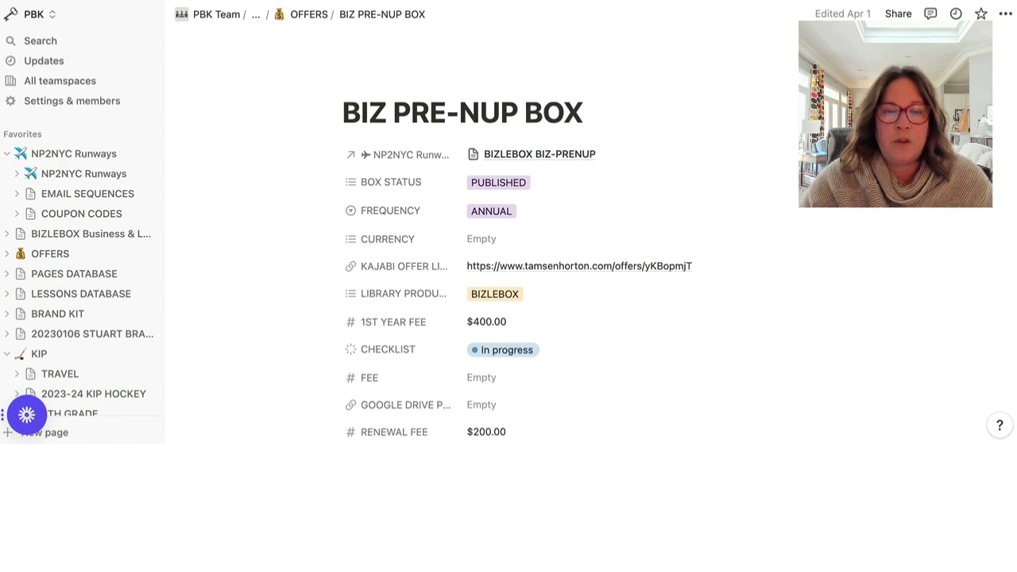
scroll(580, 151, "down", 3)
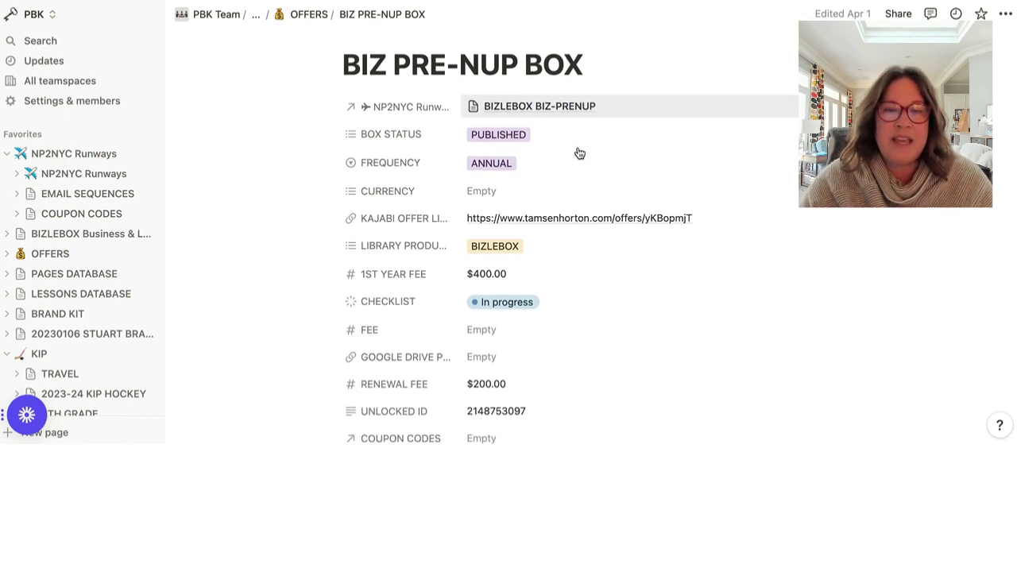
scroll(579, 151, "down", 1)
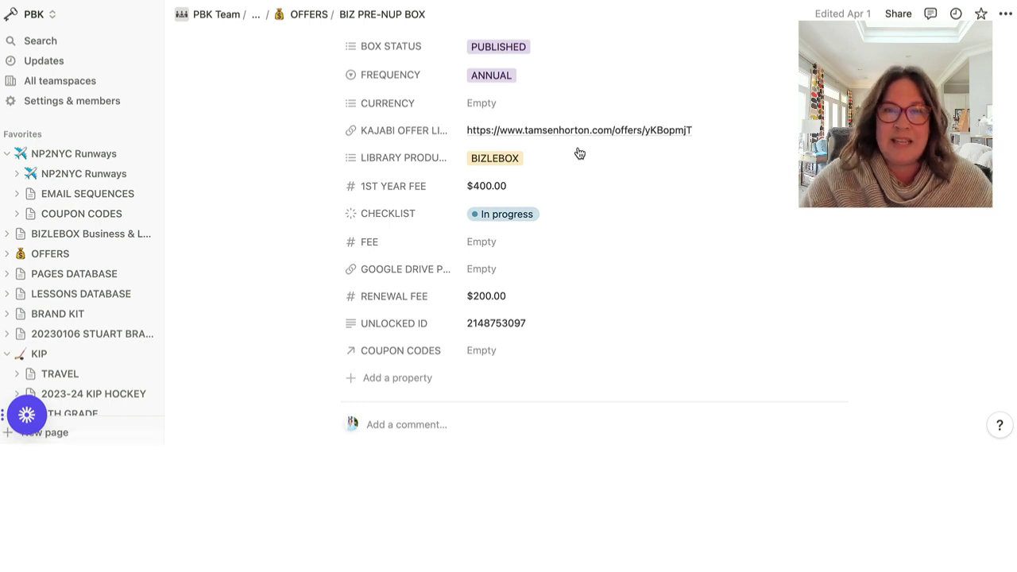
scroll(580, 154, "down", 1)
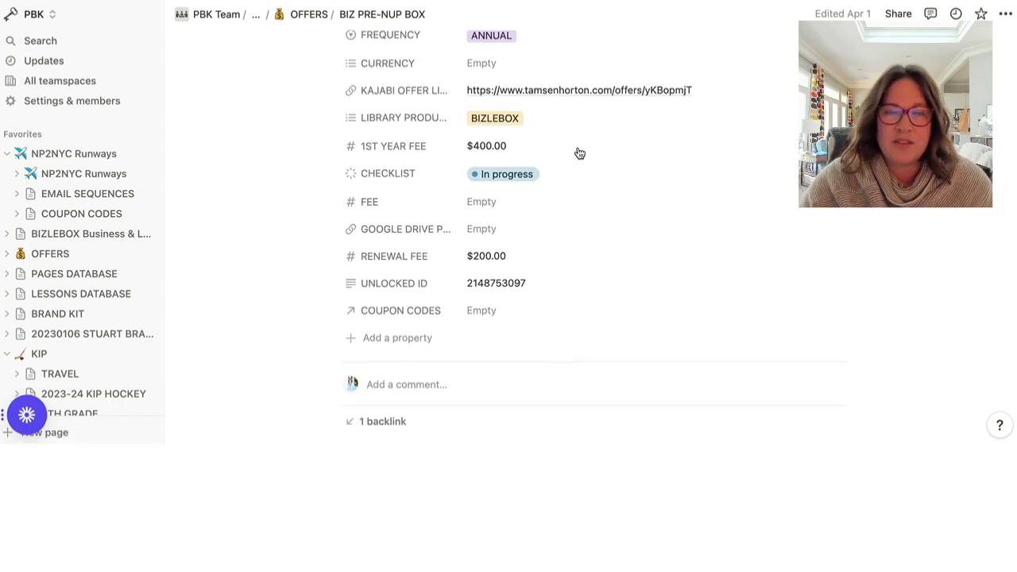
scroll(579, 154, "up", 3)
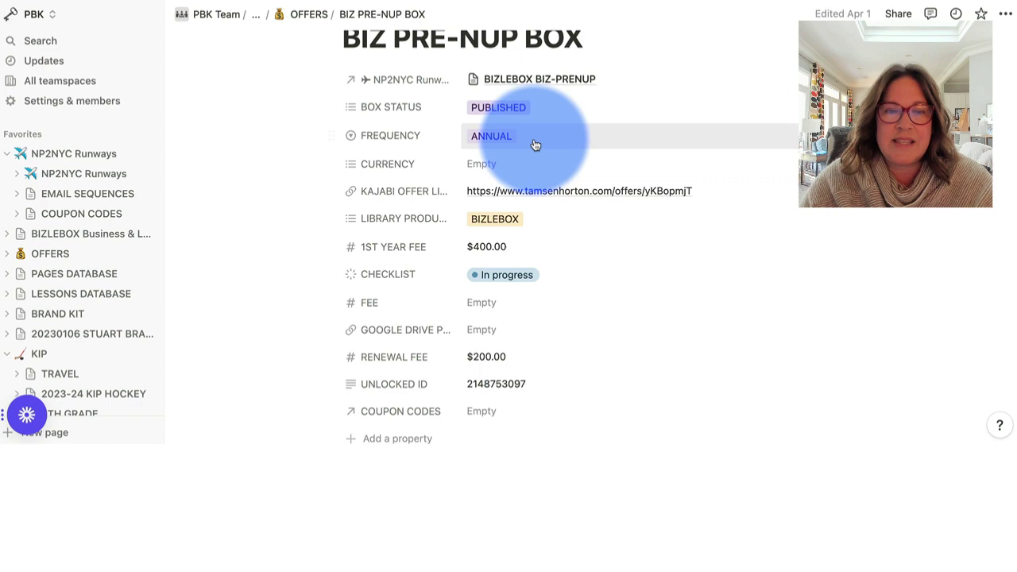
left_click(529, 141)
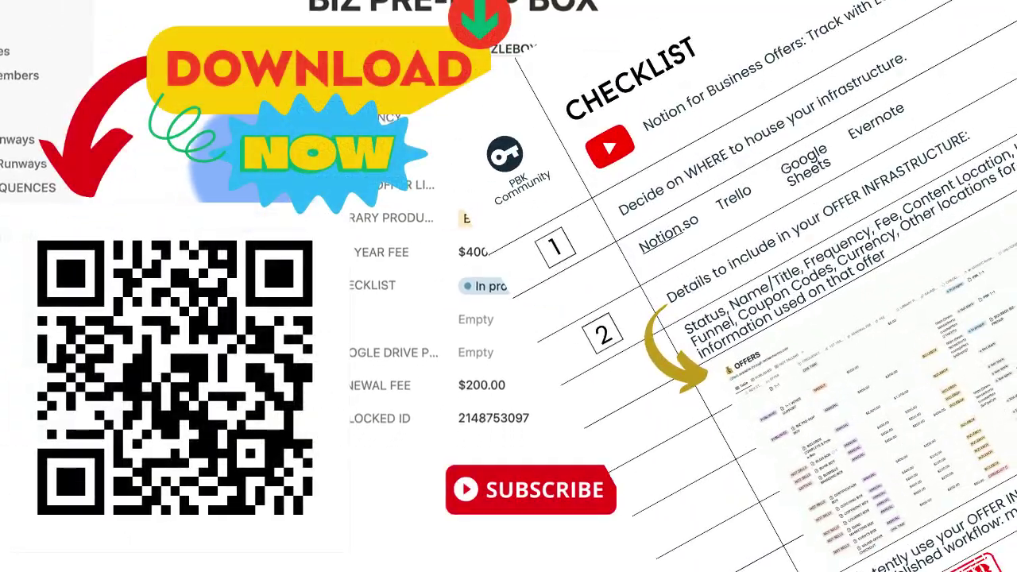
Read the purchase terms, offer text, upsells and downsells sections in the body of the BIZ PRE-NUP BOX page
scroll(429, 334, "down", 1)
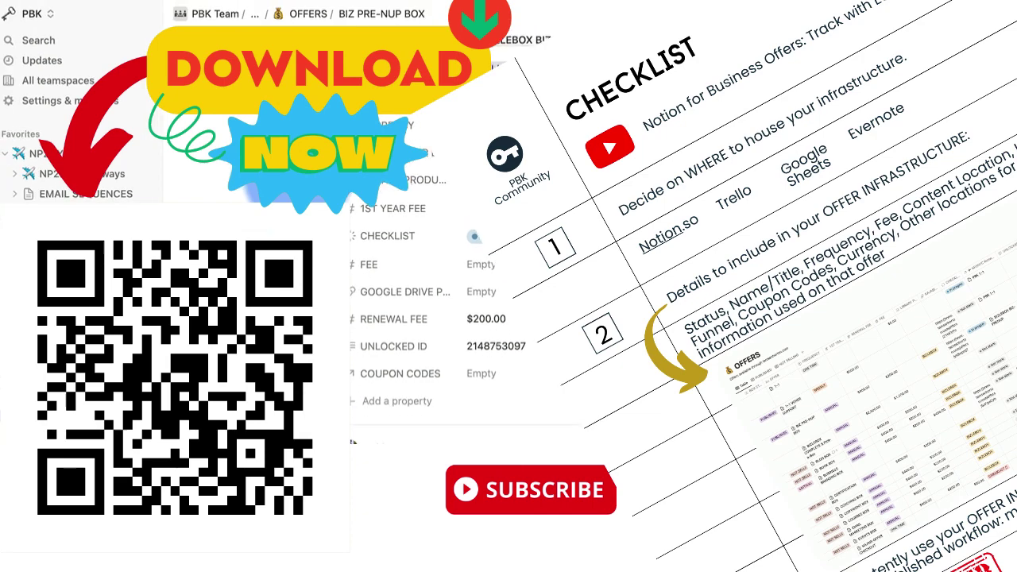
scroll(429, 333, "down", 5)
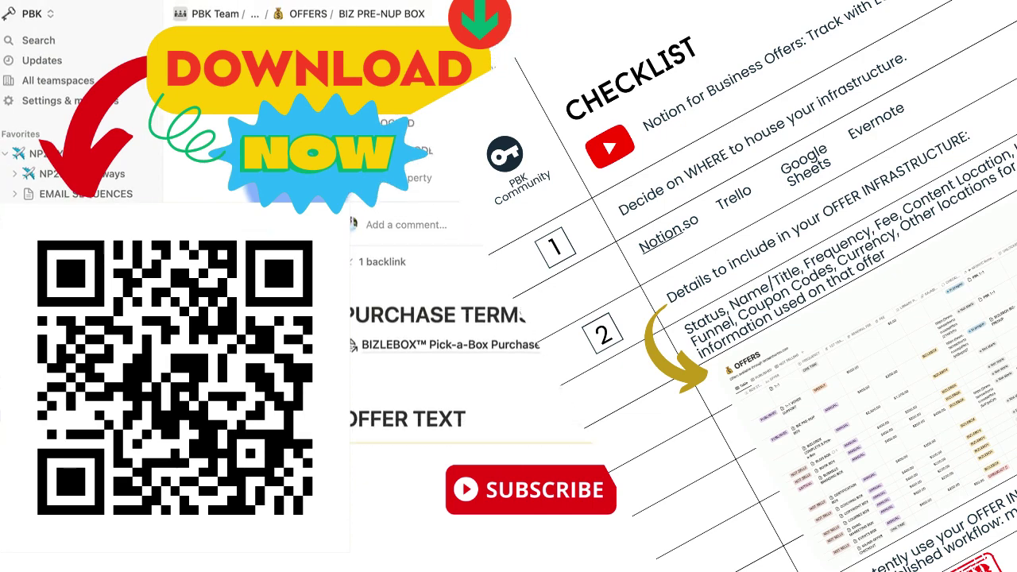
scroll(318, 177, "down", 3)
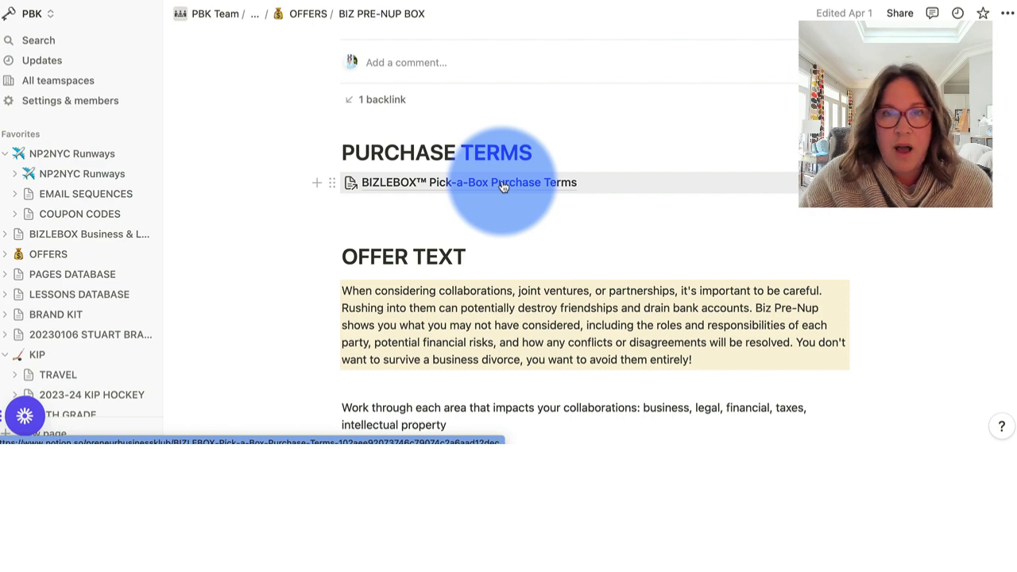
scroll(502, 186, "down", 5)
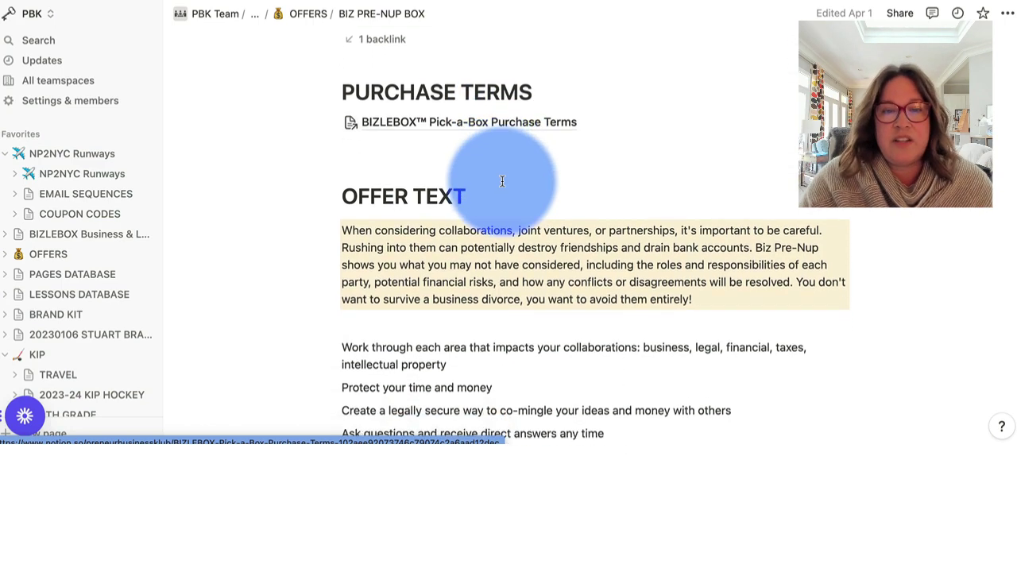
scroll(502, 181, "down", 4)
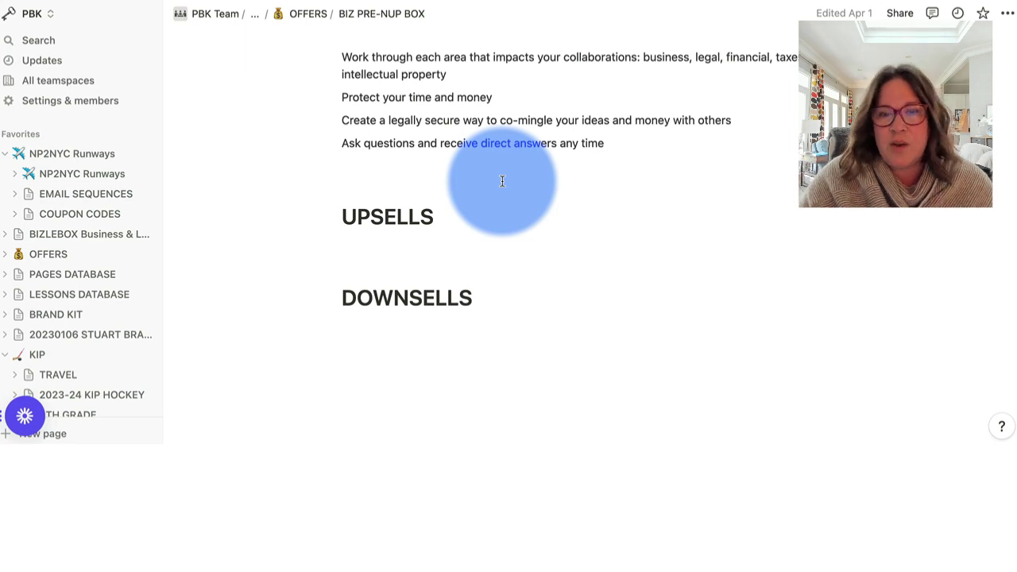
Return to the OFFERS database and open the COPYRIGHT BOX offer in side peek
scroll(502, 182, "up", 20)
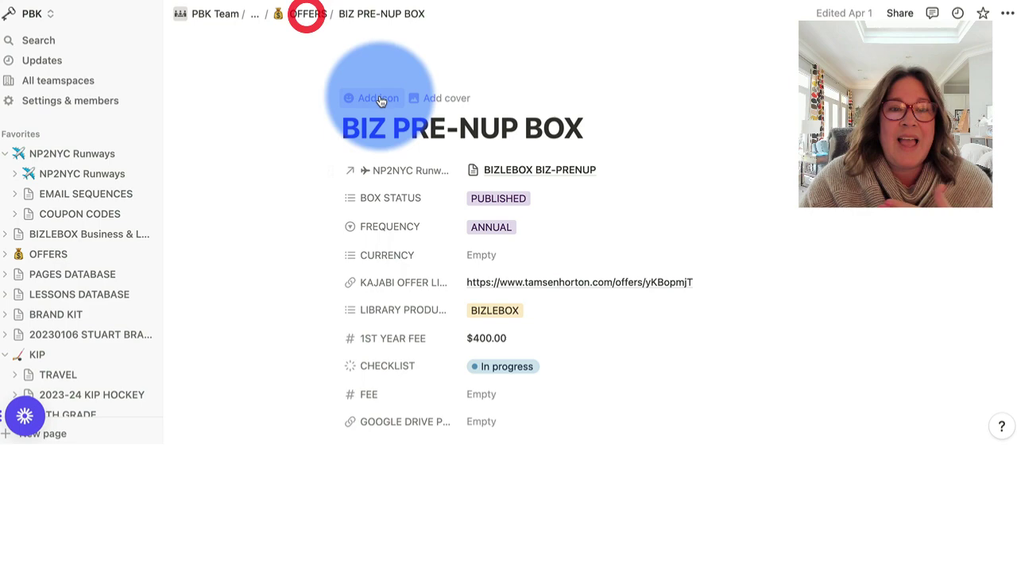
left_click(308, 18)
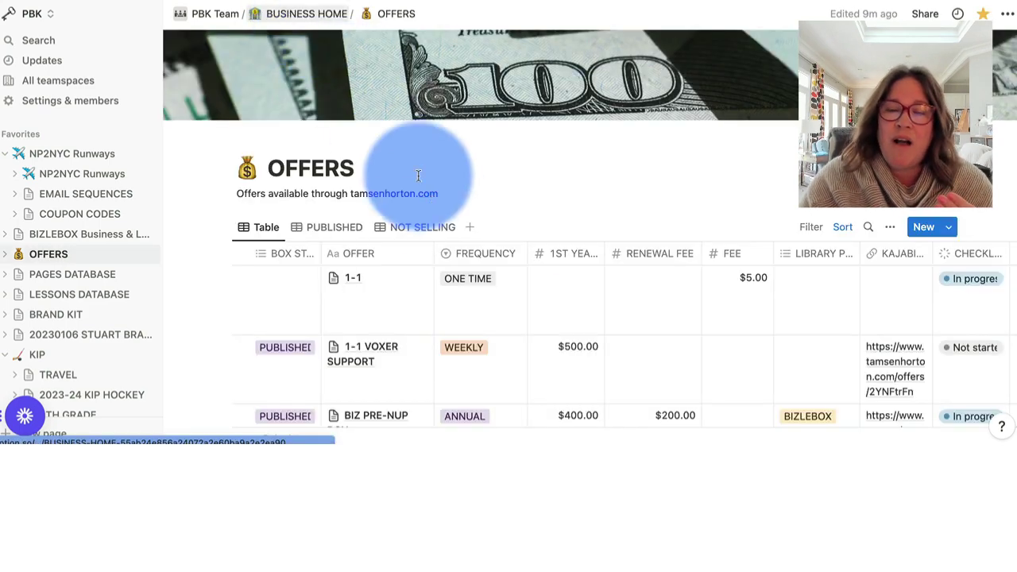
scroll(456, 208, "down", 4)
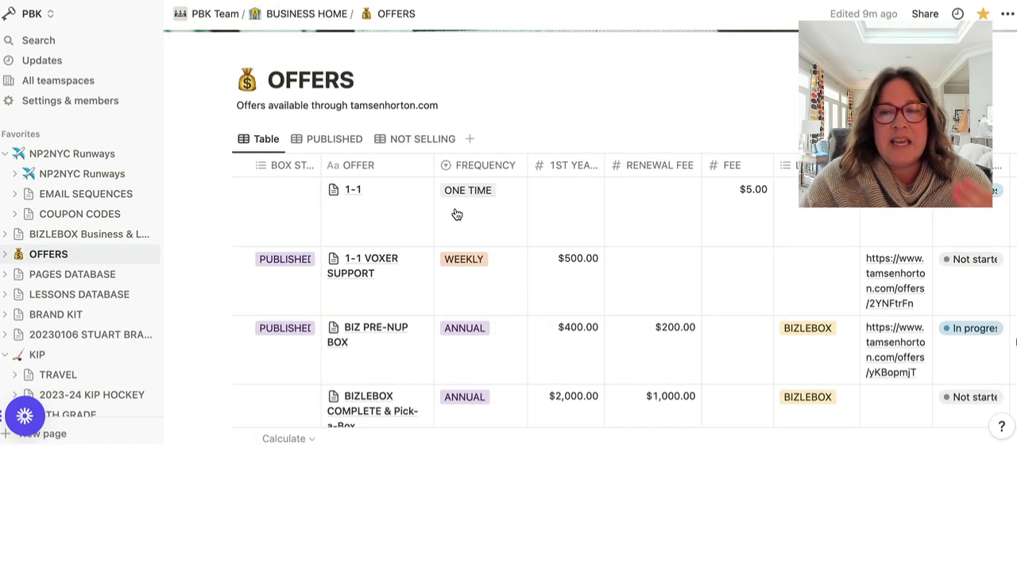
scroll(457, 215, "down", 3)
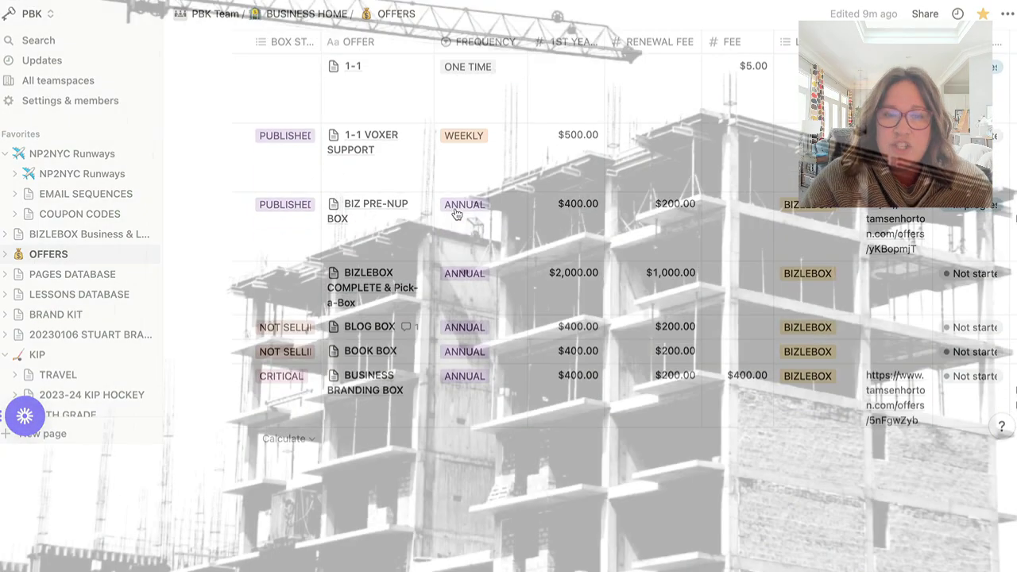
scroll(457, 214, "down", 4)
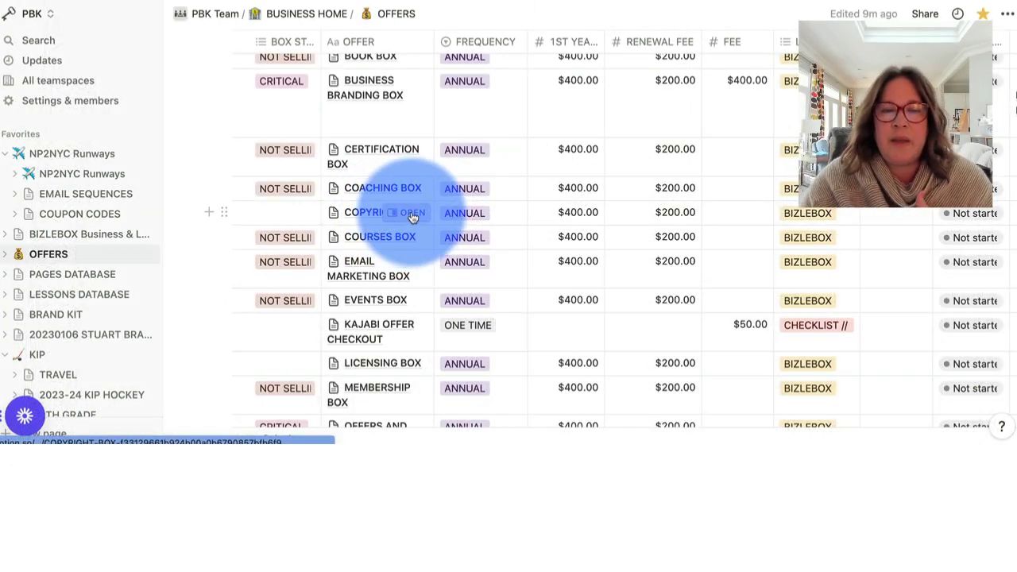
left_click(412, 215)
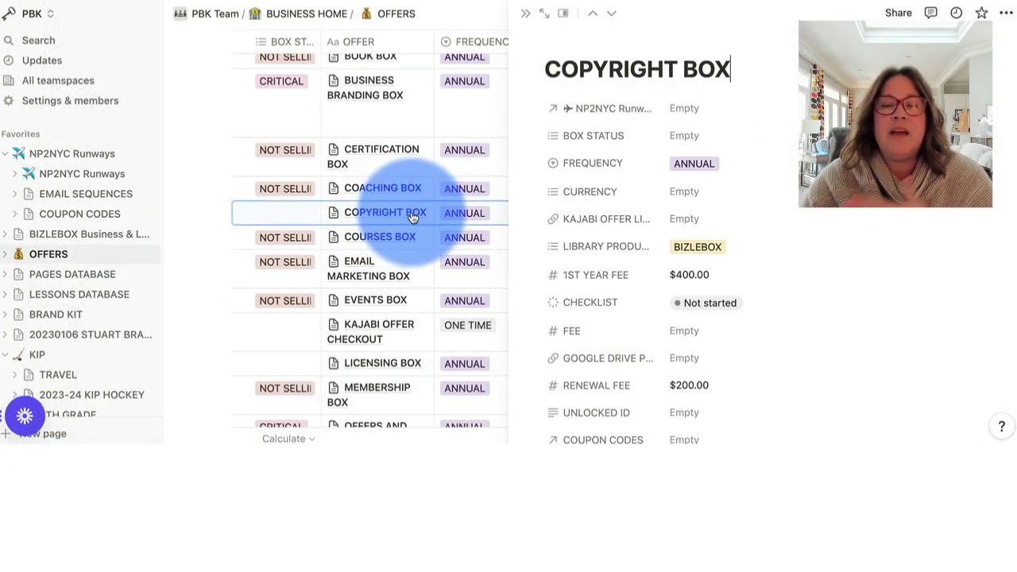
Expand the COPYRIGHT BOX offer to a full page and review its properties and linked purchase terms
left_click(545, 14)
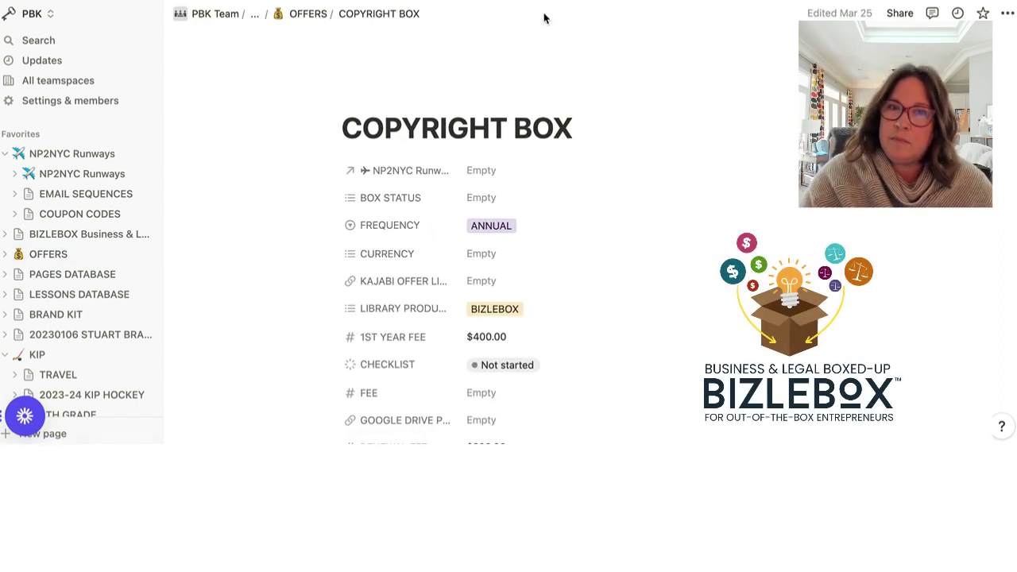
left_click(570, 123)
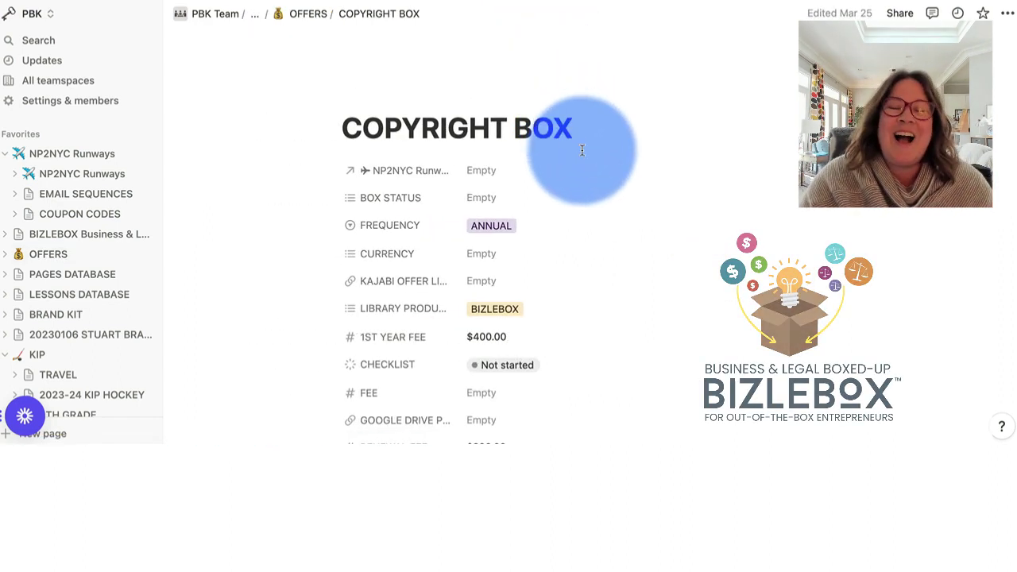
scroll(582, 150, "down", 1)
scroll(582, 150, "down", 5)
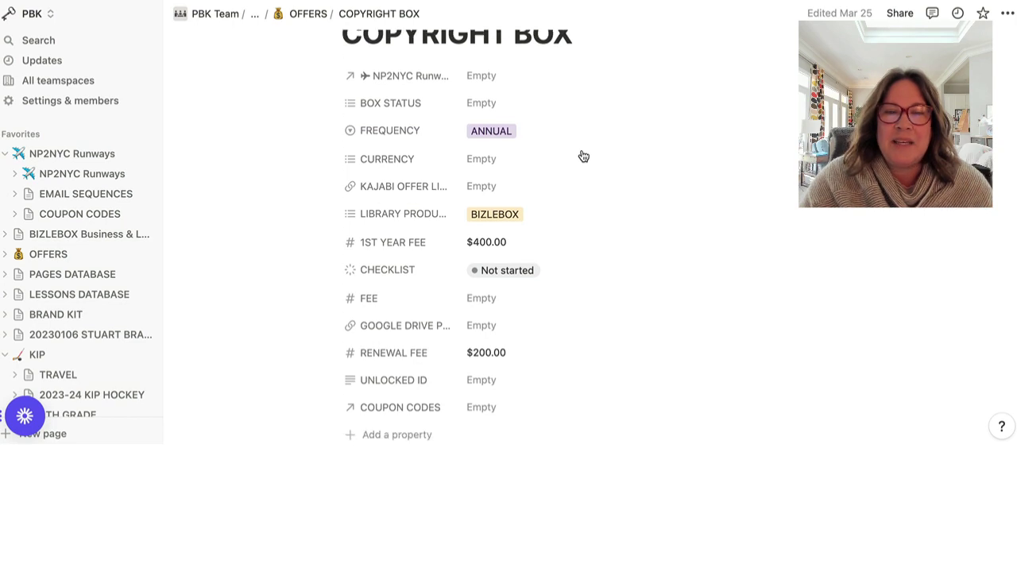
scroll(583, 156, "down", 2)
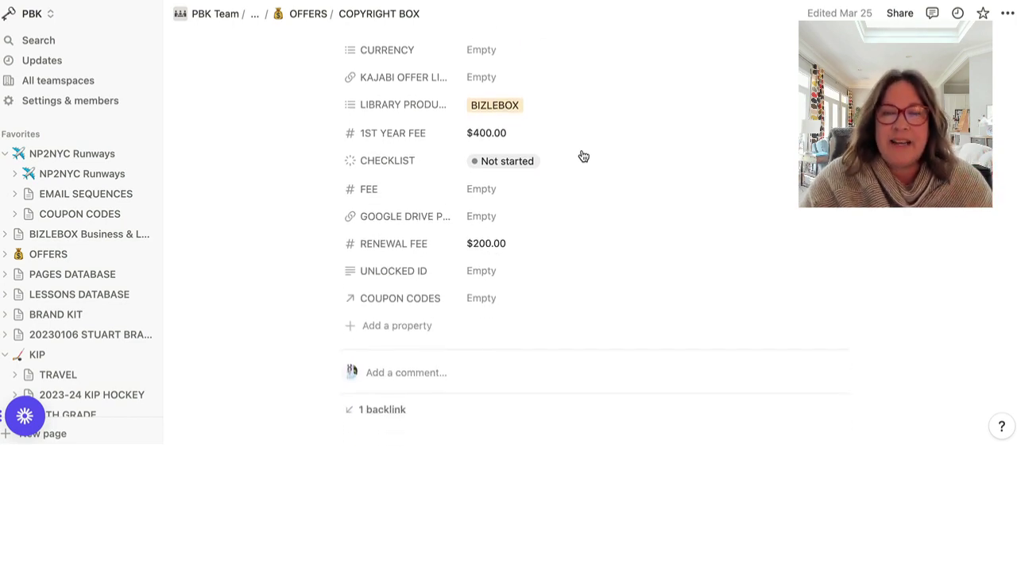
scroll(582, 157, "down", 2)
left_click(563, 132)
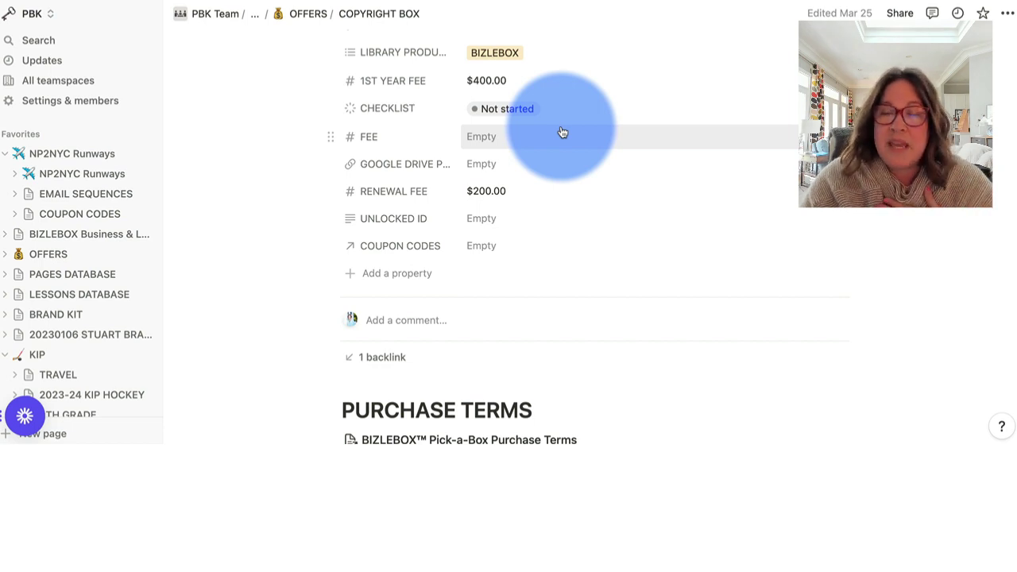
scroll(563, 132, "down", 5)
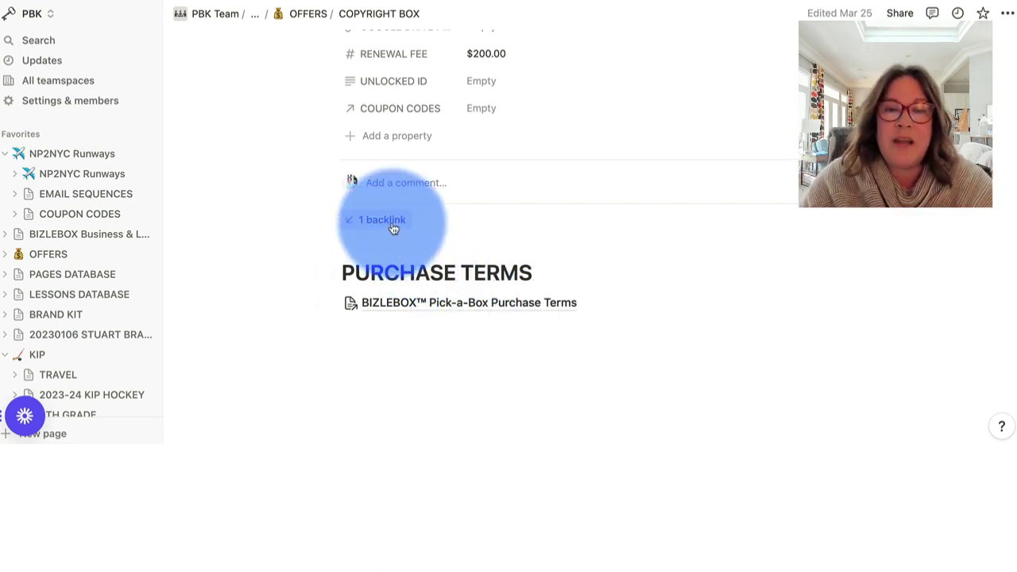
scroll(393, 229, "up", 5)
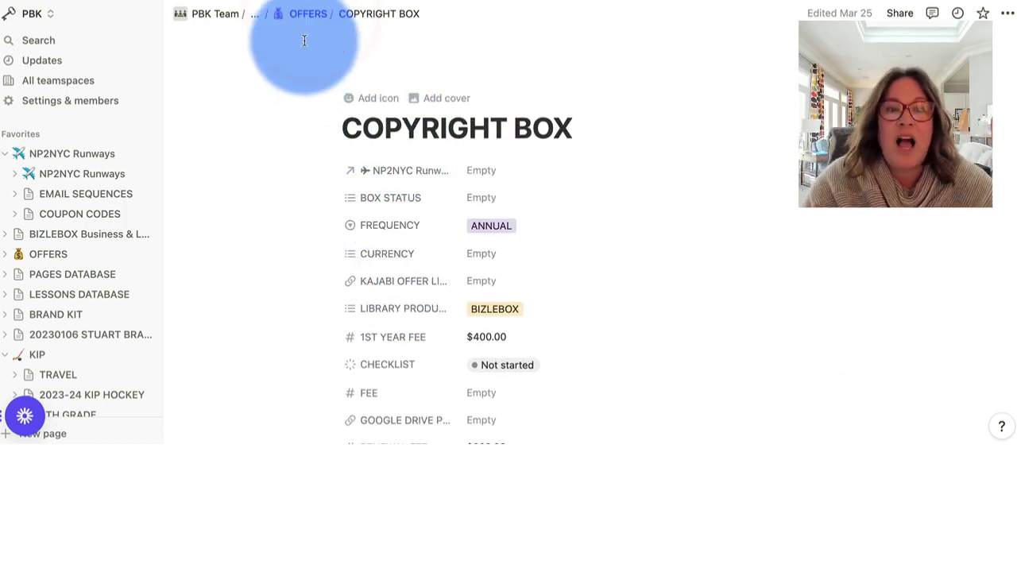
Return to the OFFERS database and review the frequency, fee and library product columns of the offers in the table
left_click(309, 14)
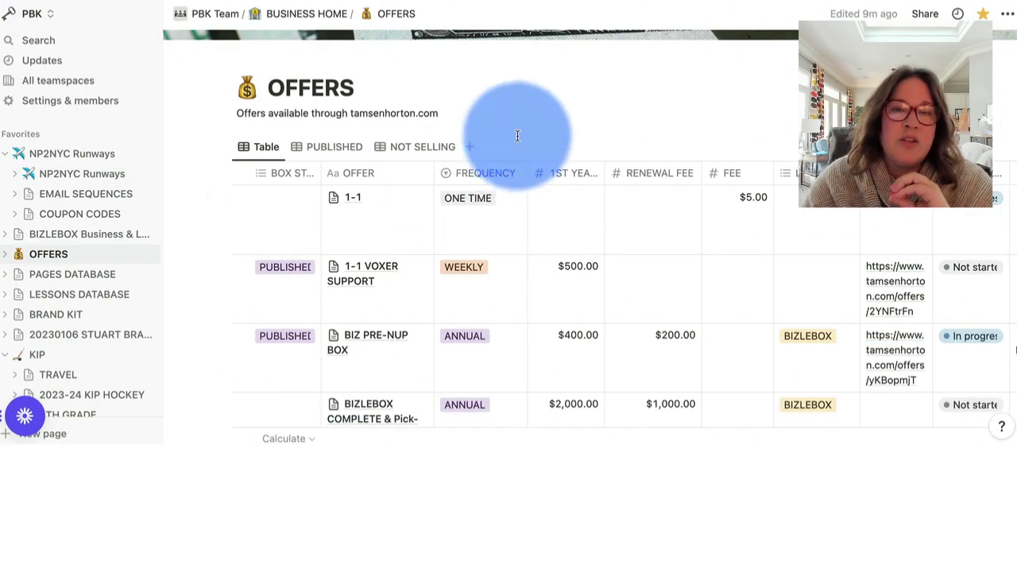
scroll(517, 136, "down", 5)
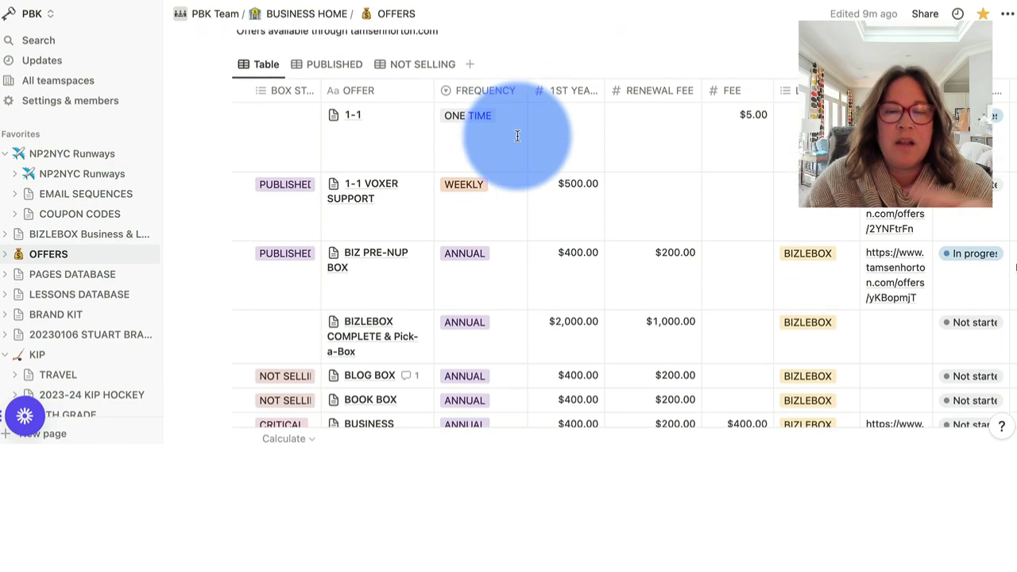
scroll(517, 141, "down", 3)
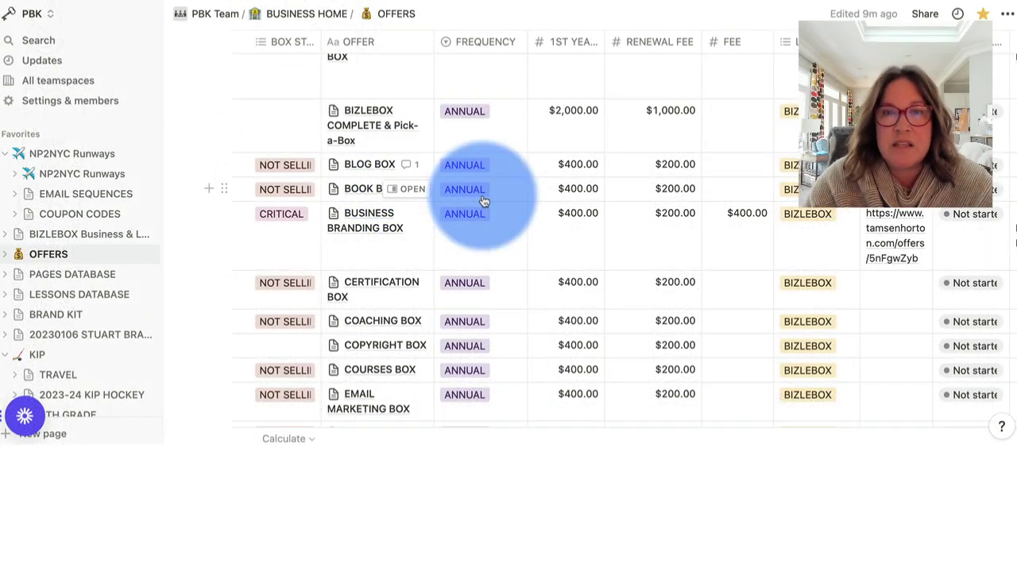
scroll(521, 206, "right", 5)
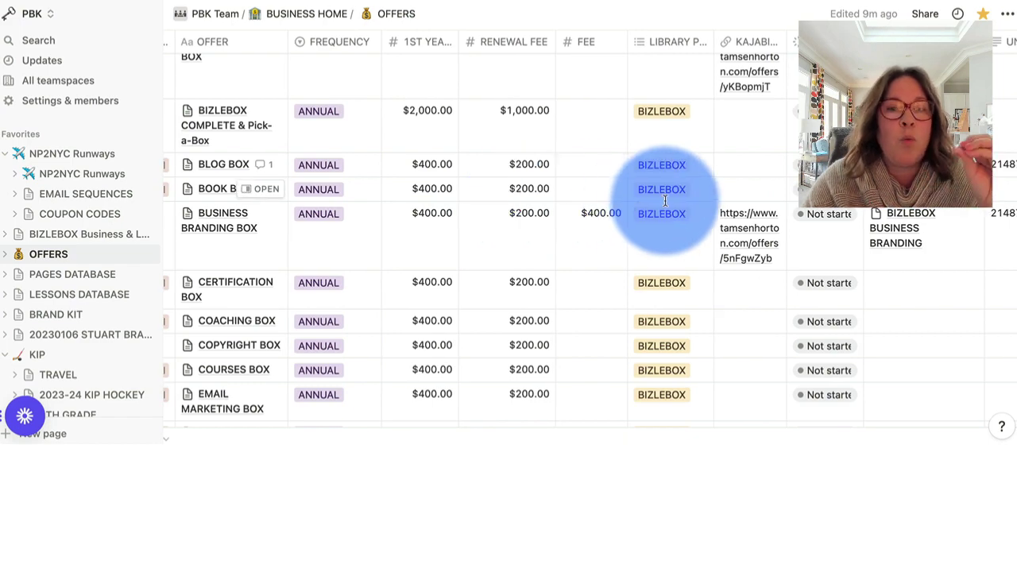
scroll(665, 201, "up", 6)
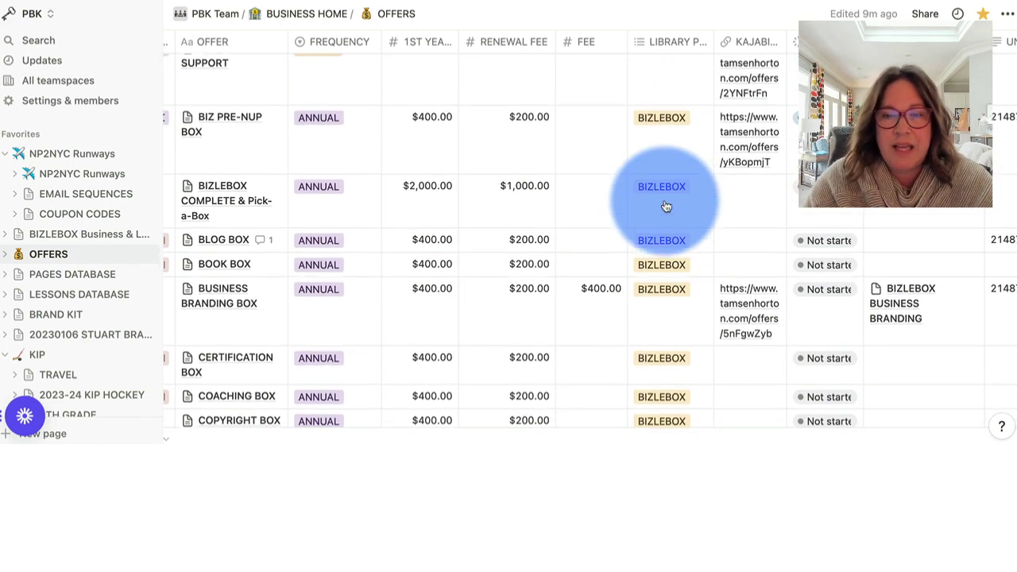
scroll(666, 207, "down", 3)
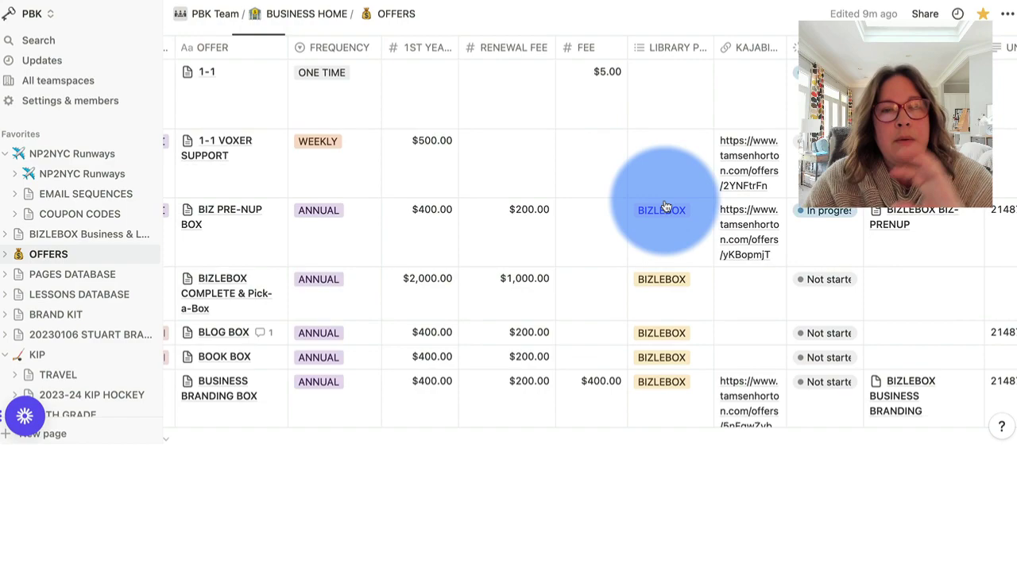
scroll(666, 206, "down", 1)
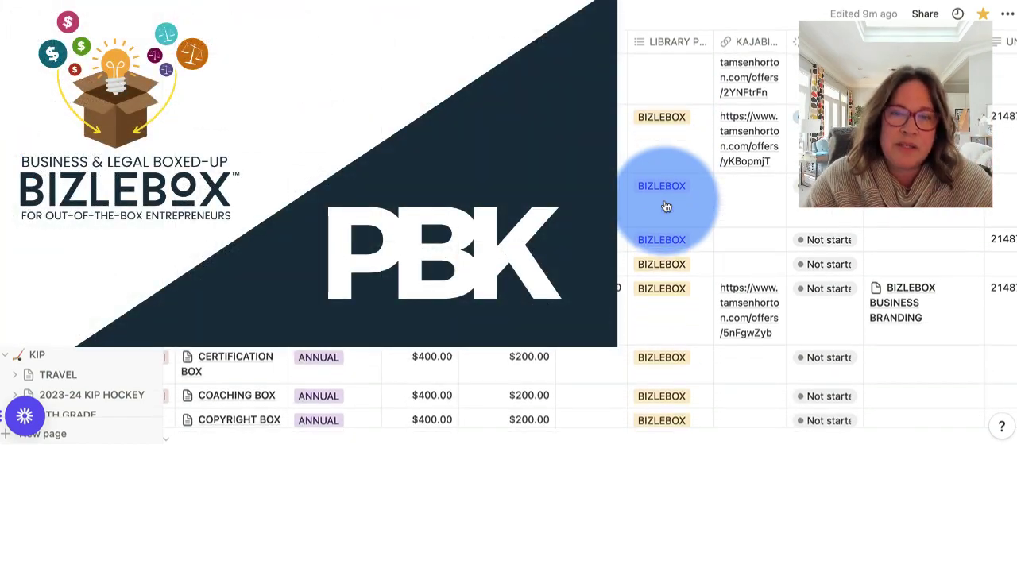
Browse the product cards on the PBK and BIZLEBOX library web page
scroll(666, 207, "down", 1)
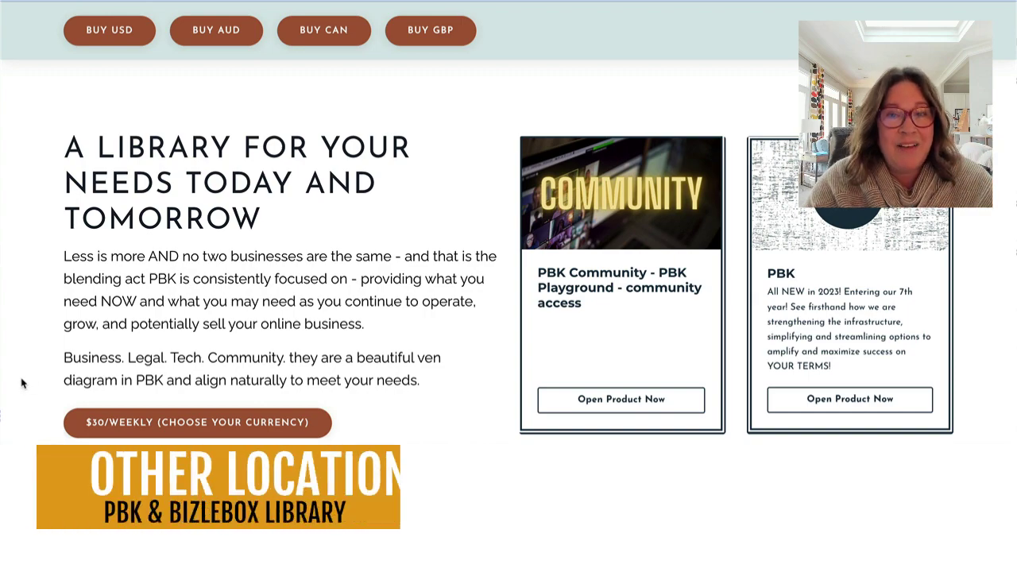
scroll(21, 383, "down", 4)
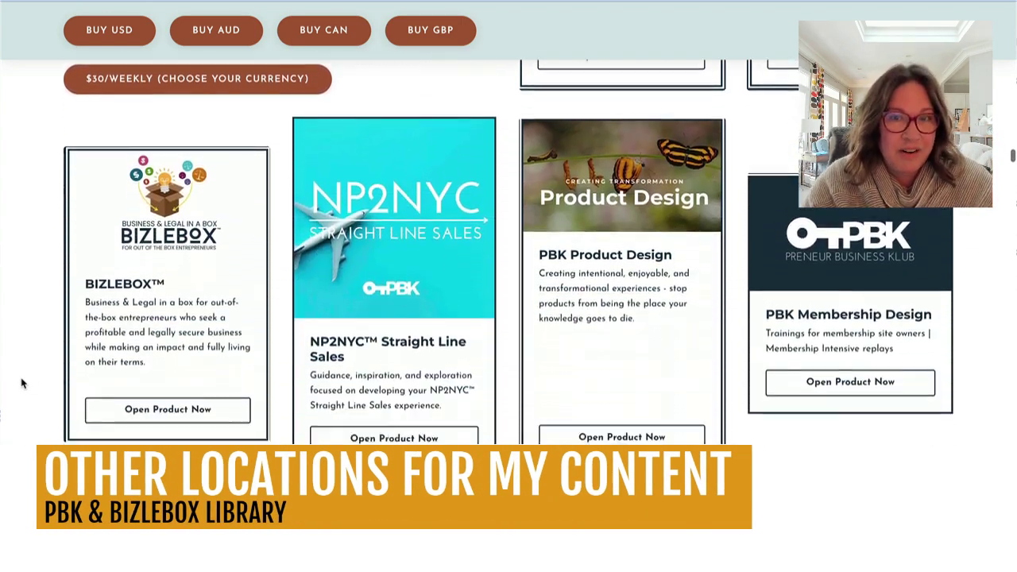
scroll(22, 383, "down", 6)
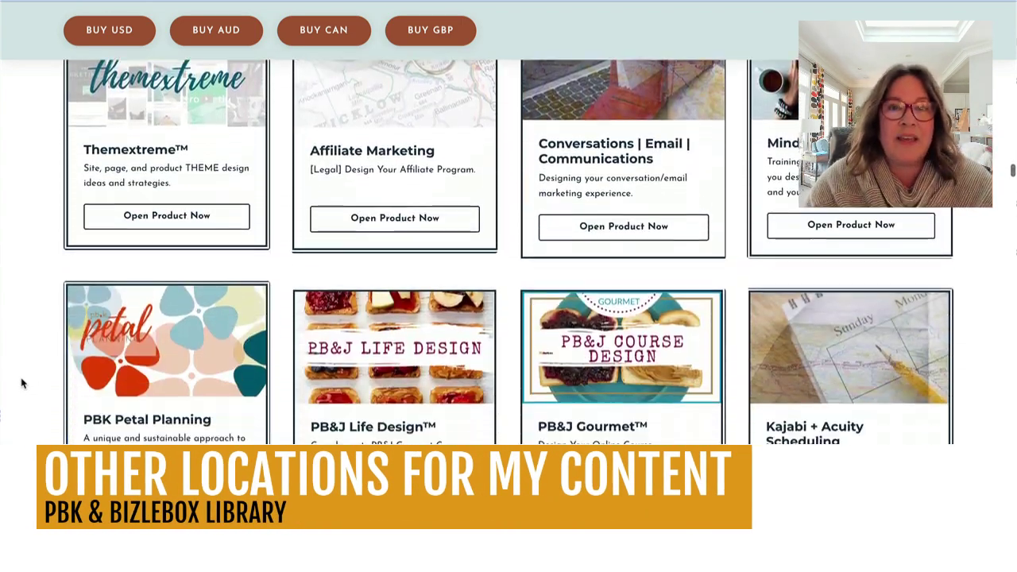
scroll(22, 383, "down", 6)
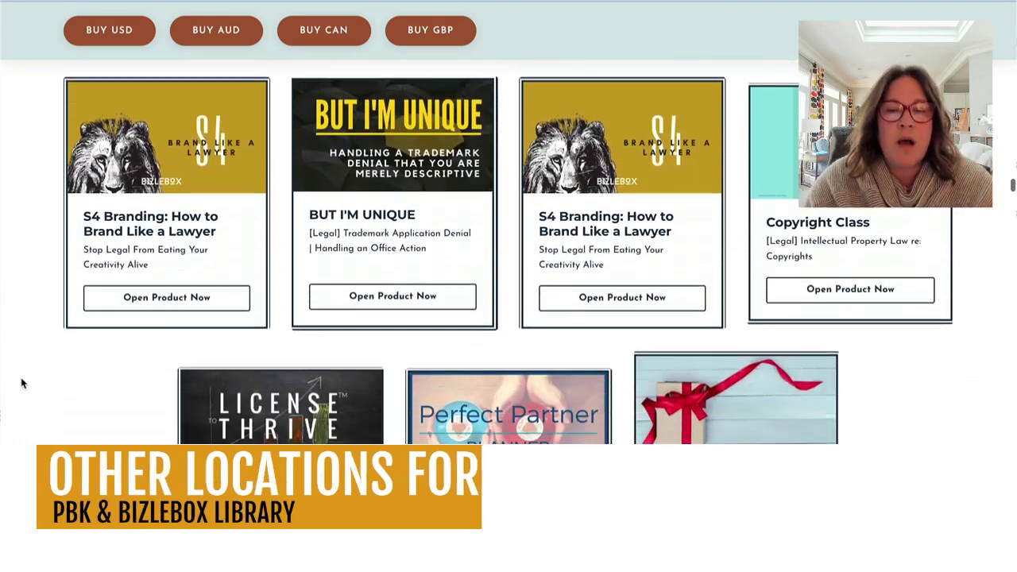
scroll(22, 383, "down", 3)
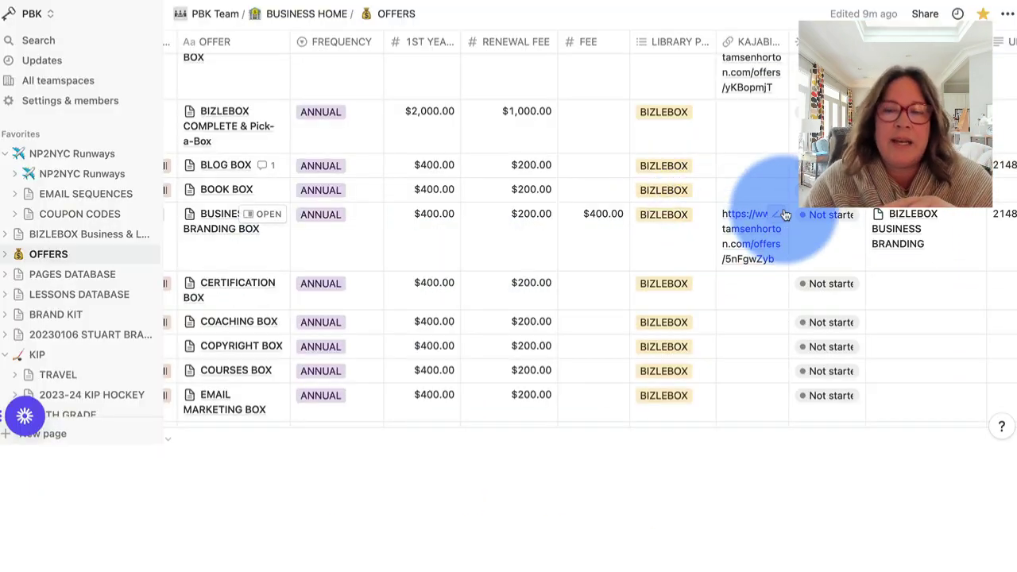
Examine the Kajabi offer link, checklist, NP2NYC Runways and unlocked ID columns in the OFFERS table
scroll(761, 182, "up", 3)
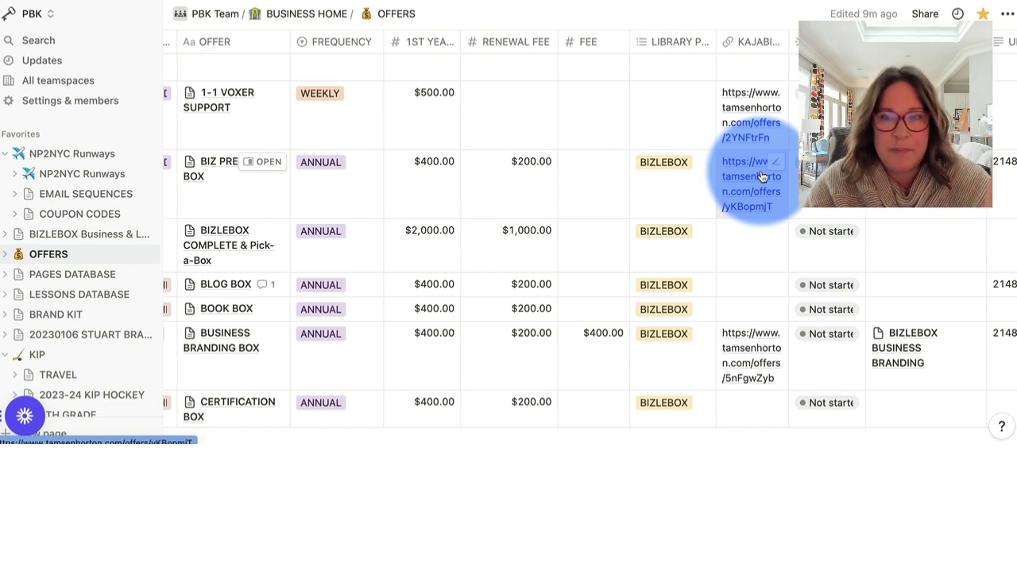
scroll(761, 177, "right", 5)
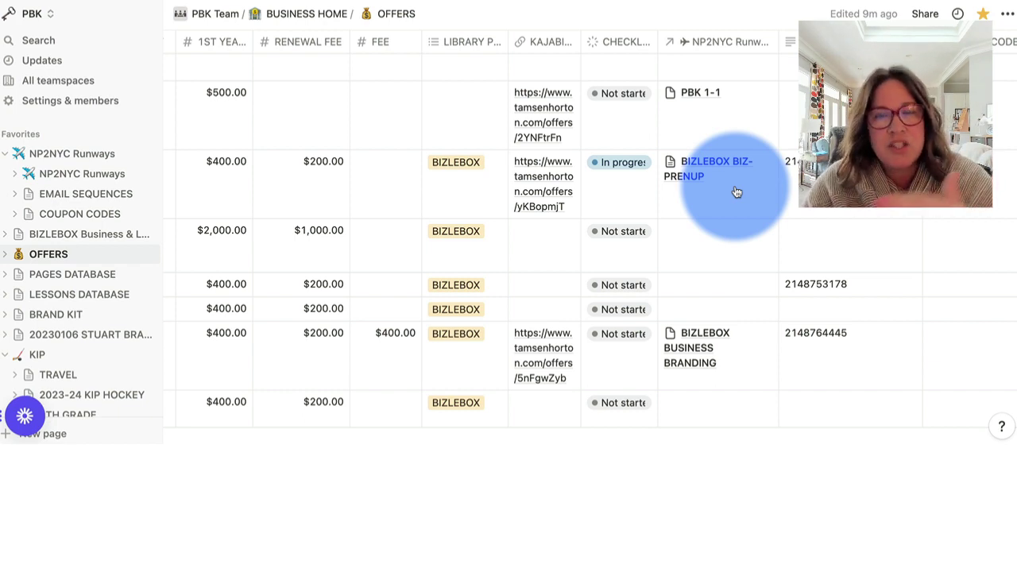
scroll(737, 192, "right", 1)
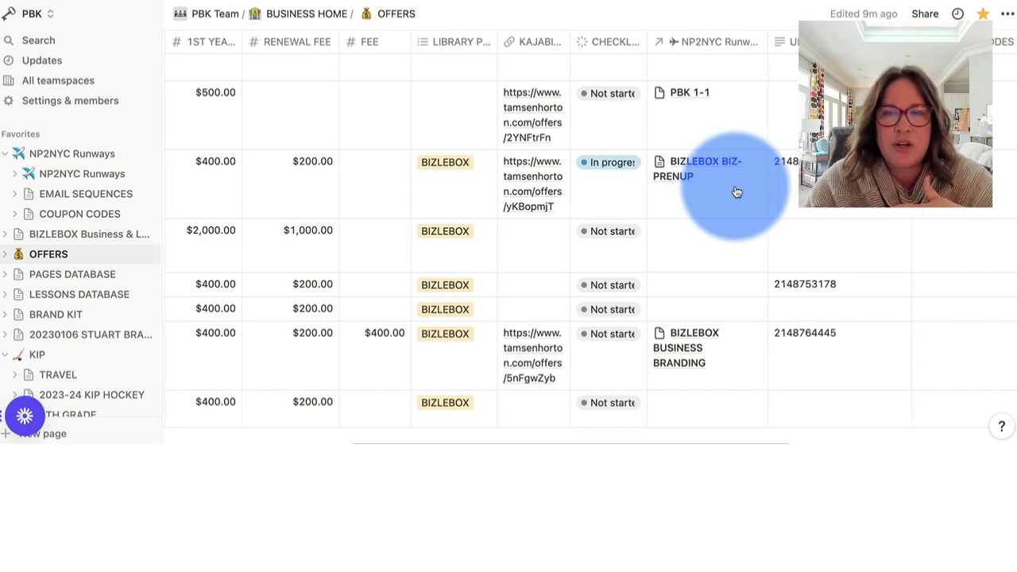
scroll(736, 192, "right", 5)
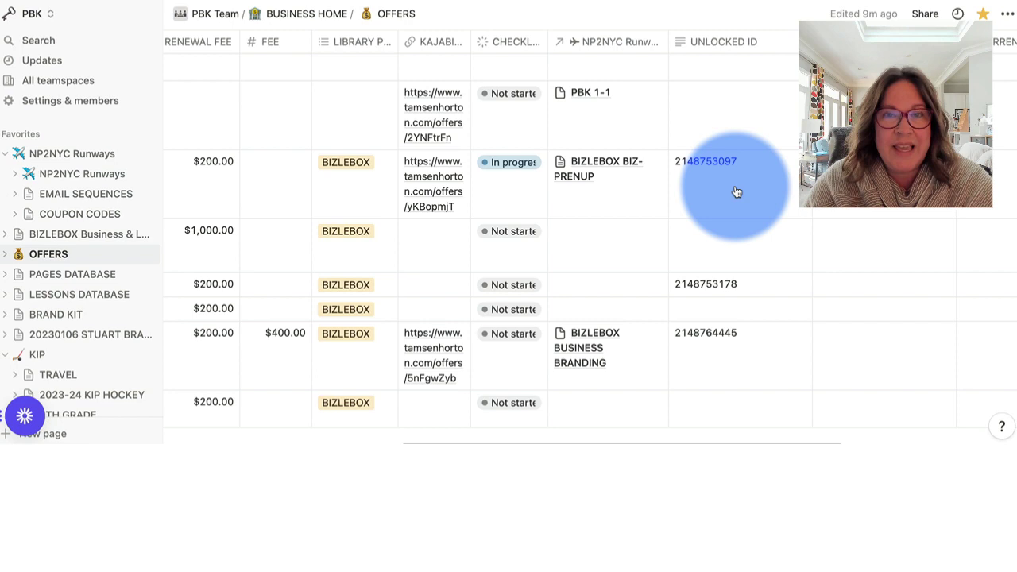
scroll(736, 192, "right", 3)
scroll(736, 192, "right", 4)
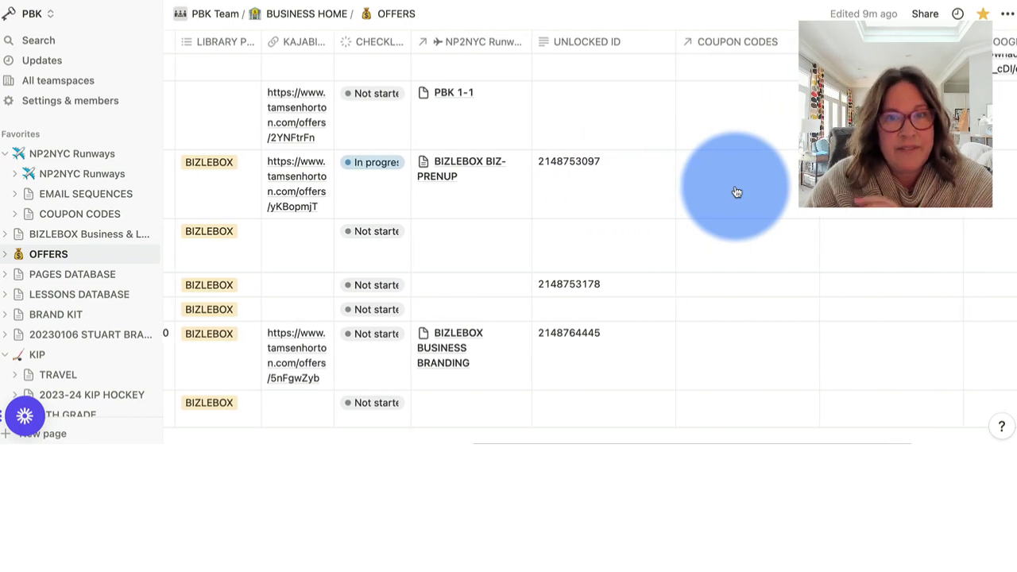
scroll(737, 192, "right", 6)
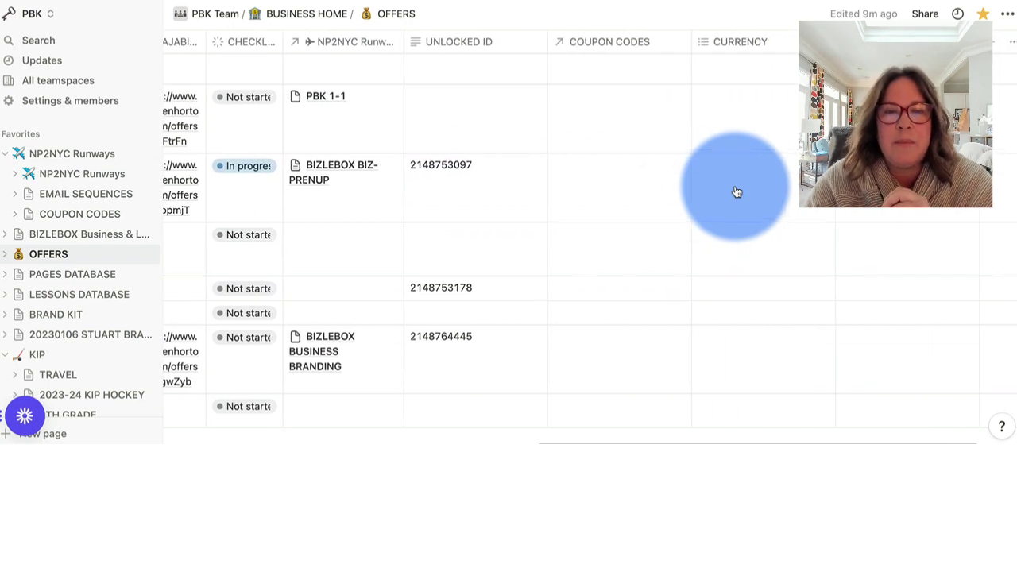
Examine the coupon codes, currency and Google Drive purchase terms columns, and return to the first columns of the OFFERS table
scroll(737, 192, "up", 2)
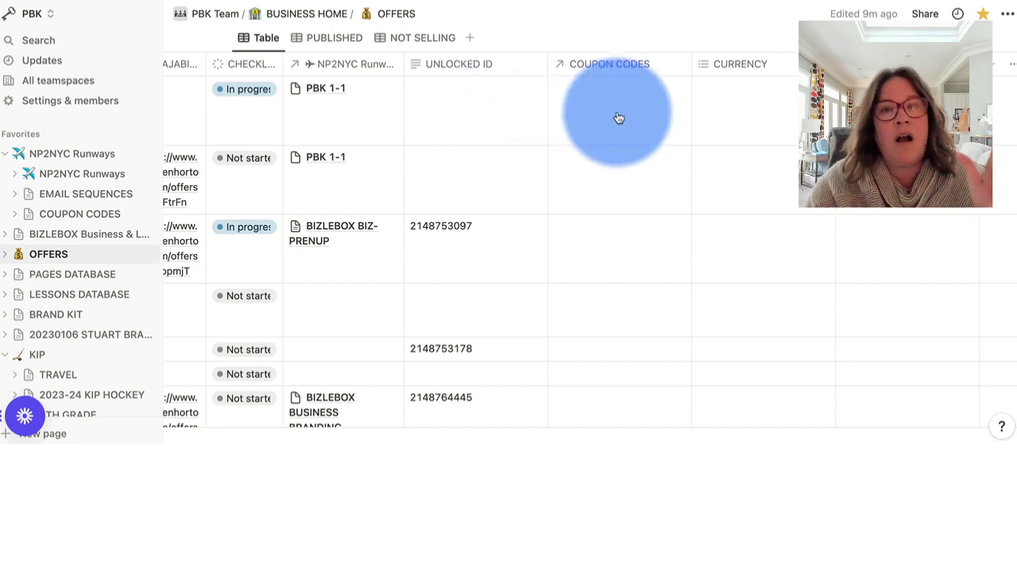
scroll(617, 118, "up", 3)
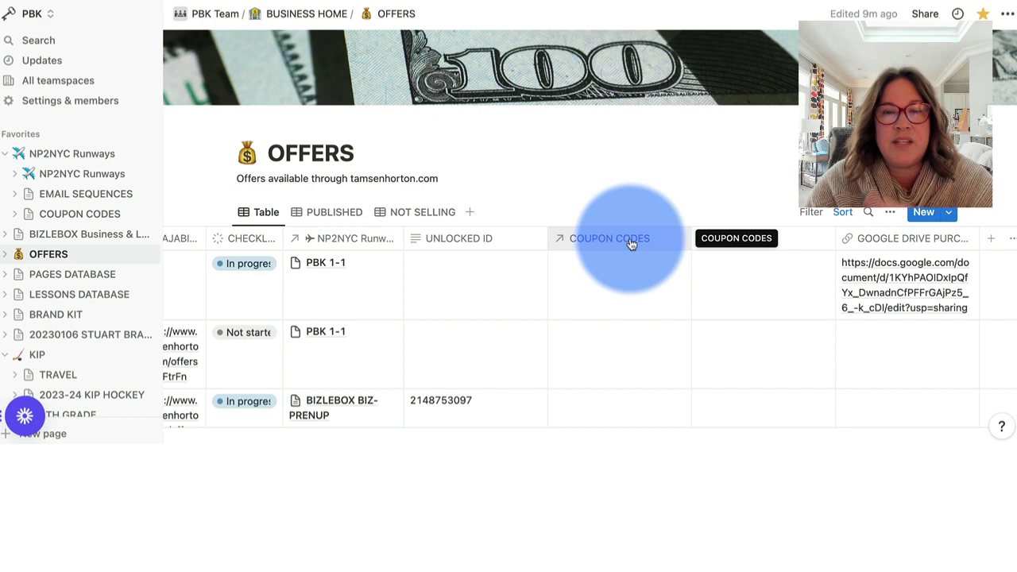
scroll(754, 293, "down", 1)
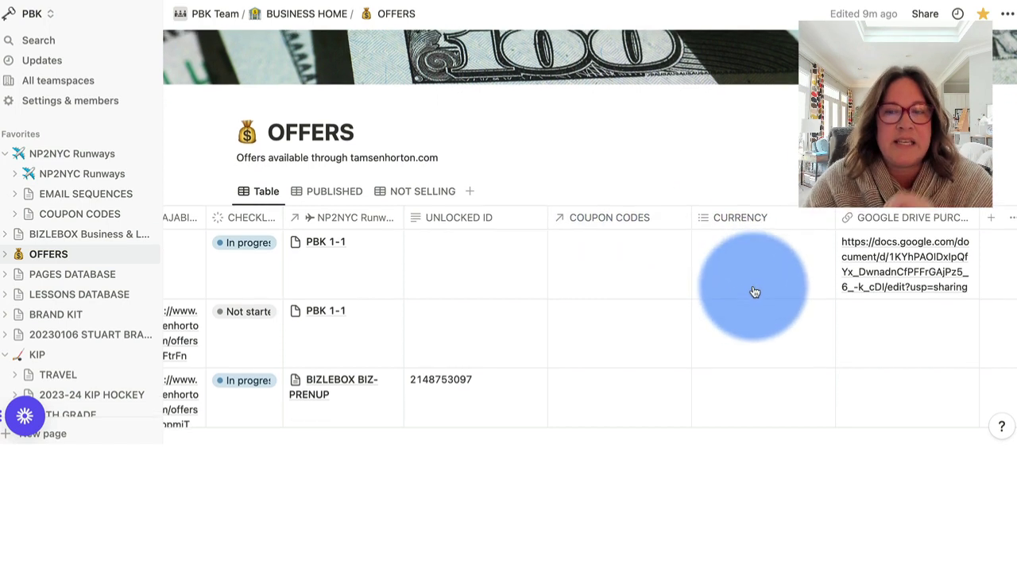
scroll(755, 292, "right", 2)
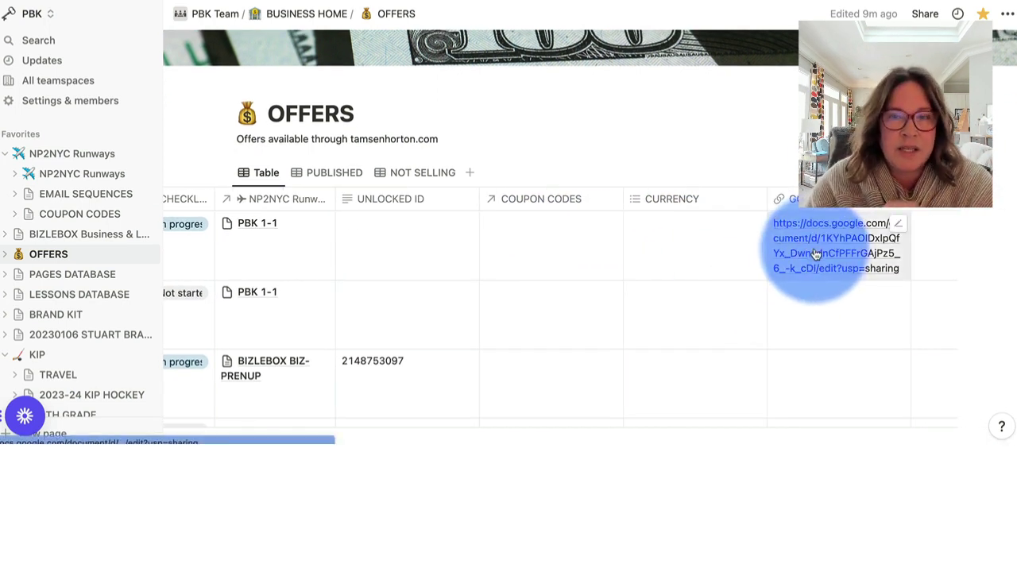
scroll(739, 255, "left", 4)
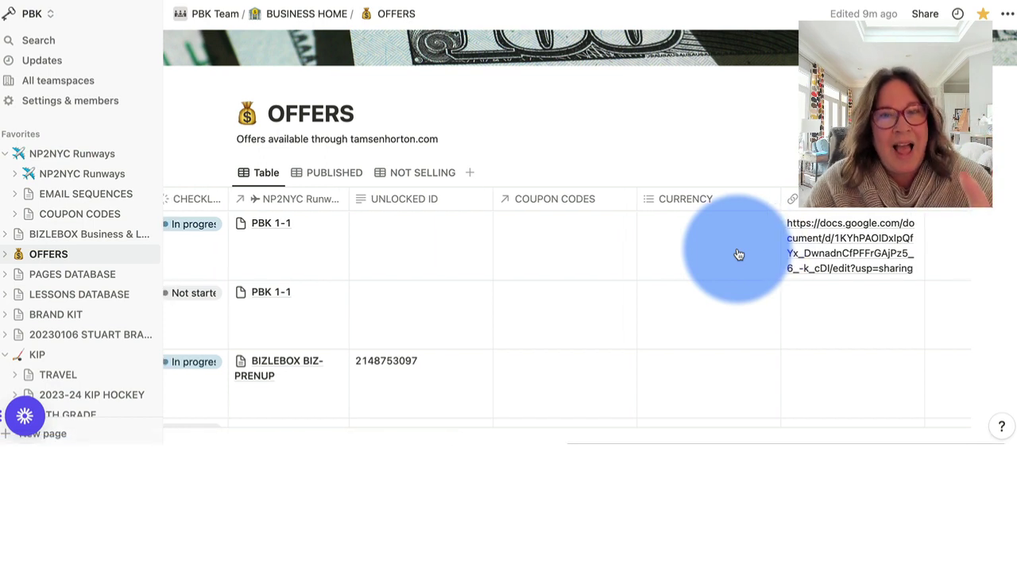
scroll(739, 254, "left", 6)
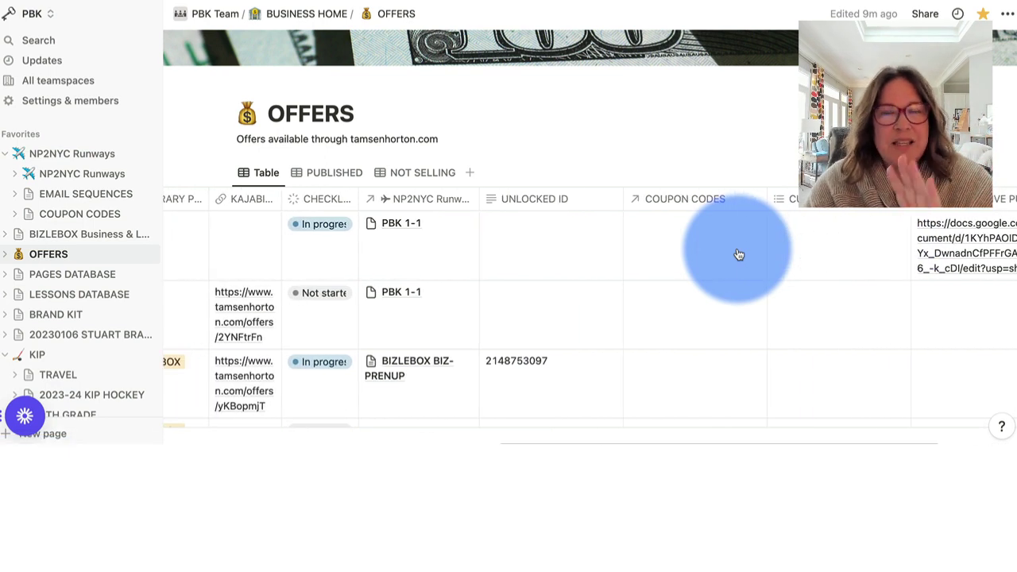
scroll(739, 254, "left", 12)
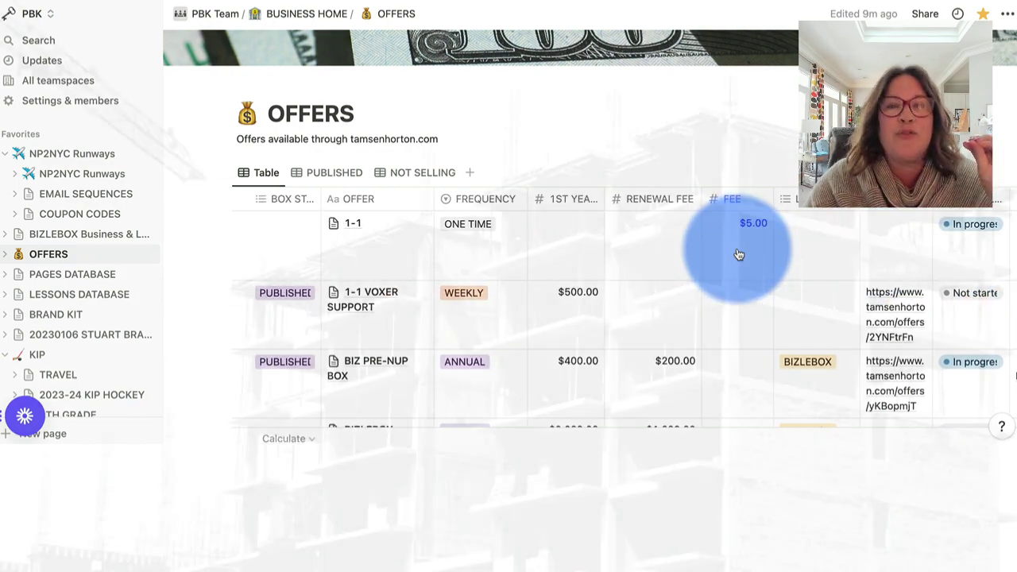
Open the PAGES DATABASE and view its list of published pages
scroll(739, 255, "down", 1)
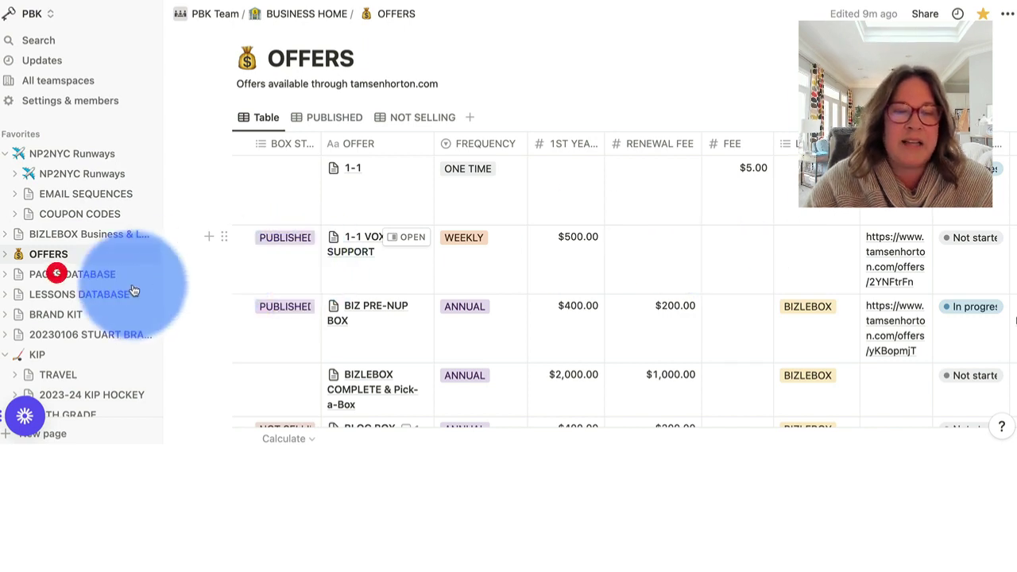
left_click(57, 275)
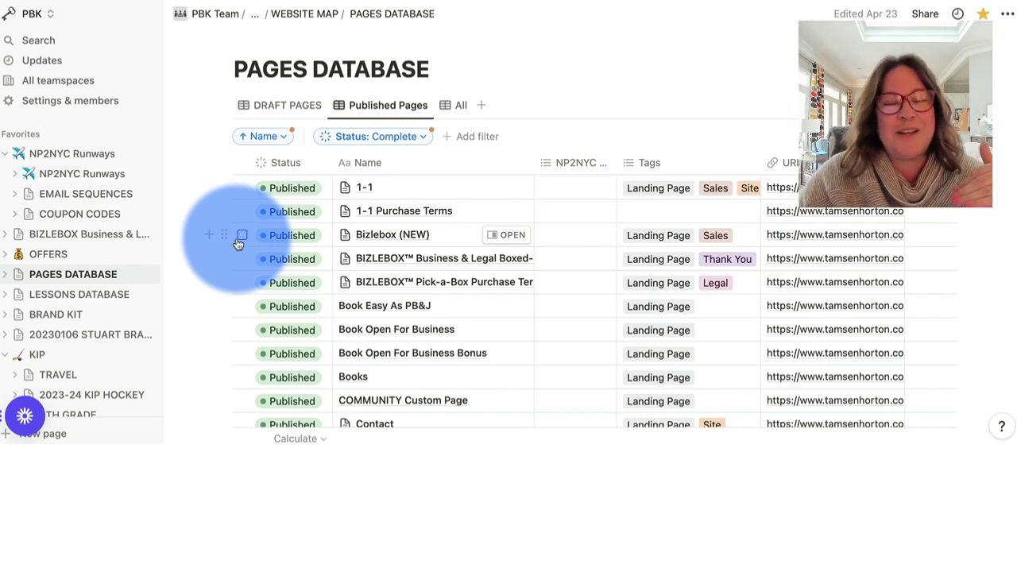
scroll(239, 244, "down", 1)
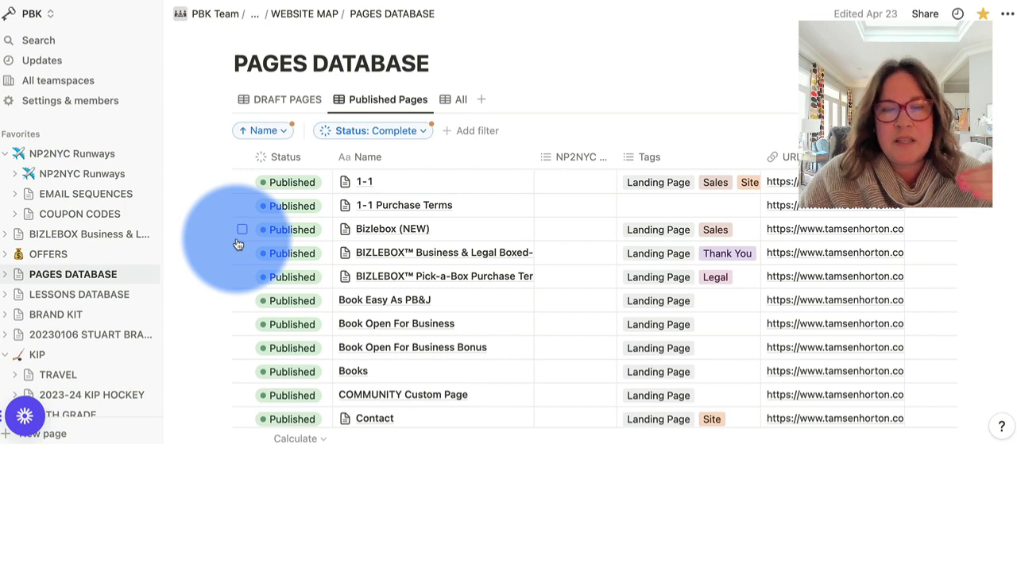
Find the Disclaimer entry among the published pages and open it as a full page
scroll(238, 244, "down", 2)
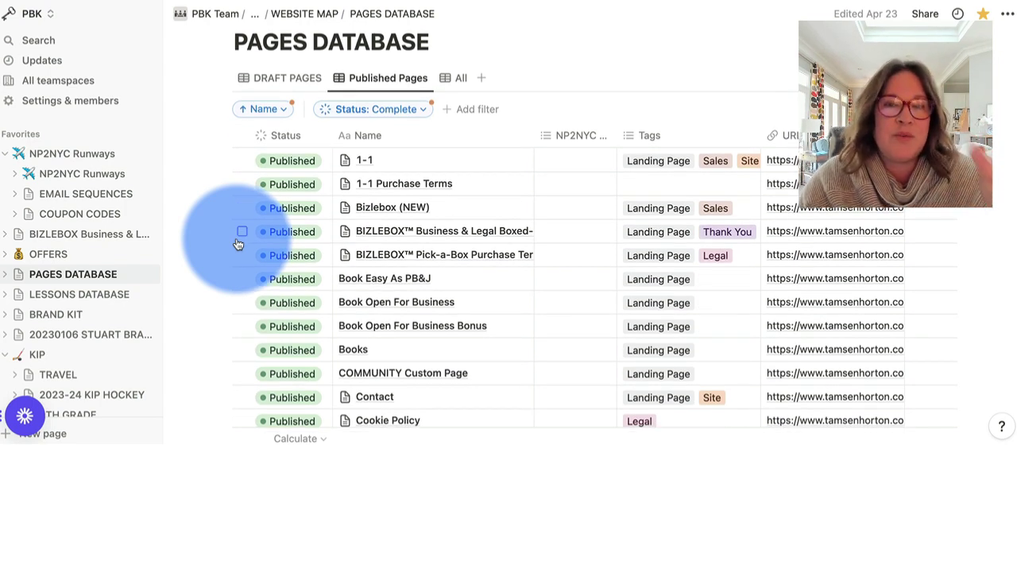
scroll(238, 244, "down", 3)
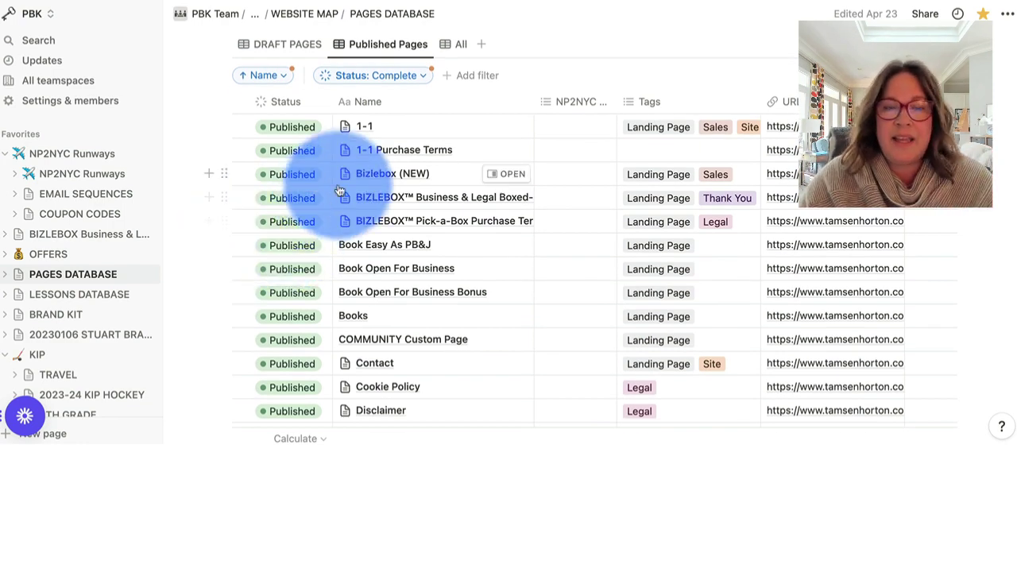
scroll(339, 191, "down", 4)
scroll(340, 191, "down", 8)
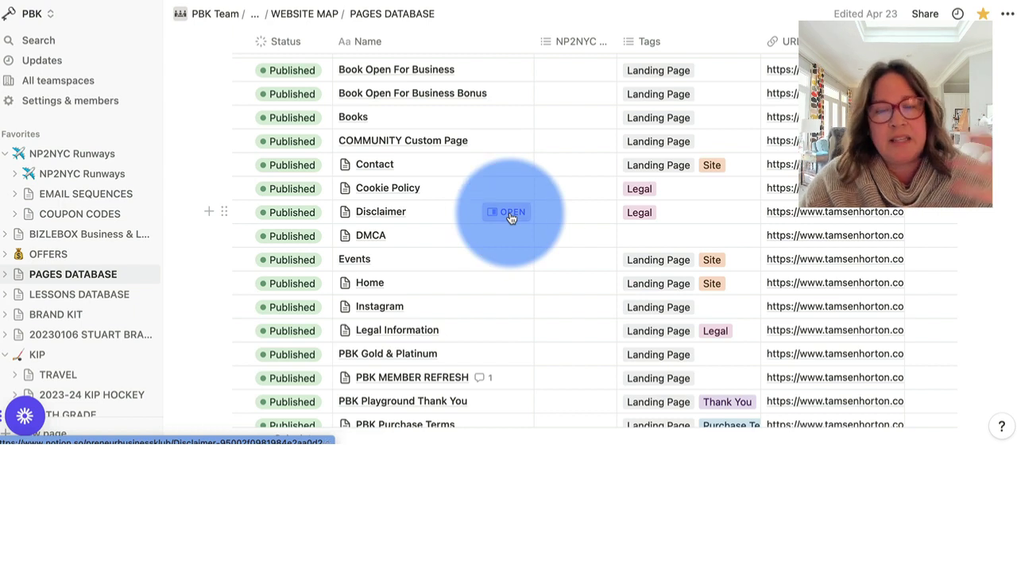
left_click(512, 213)
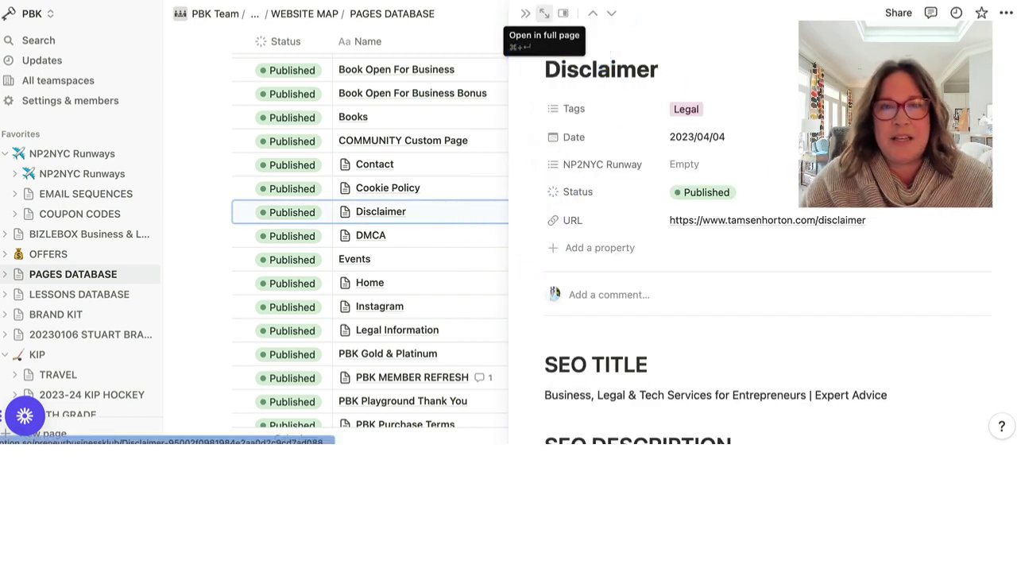
left_click(545, 13)
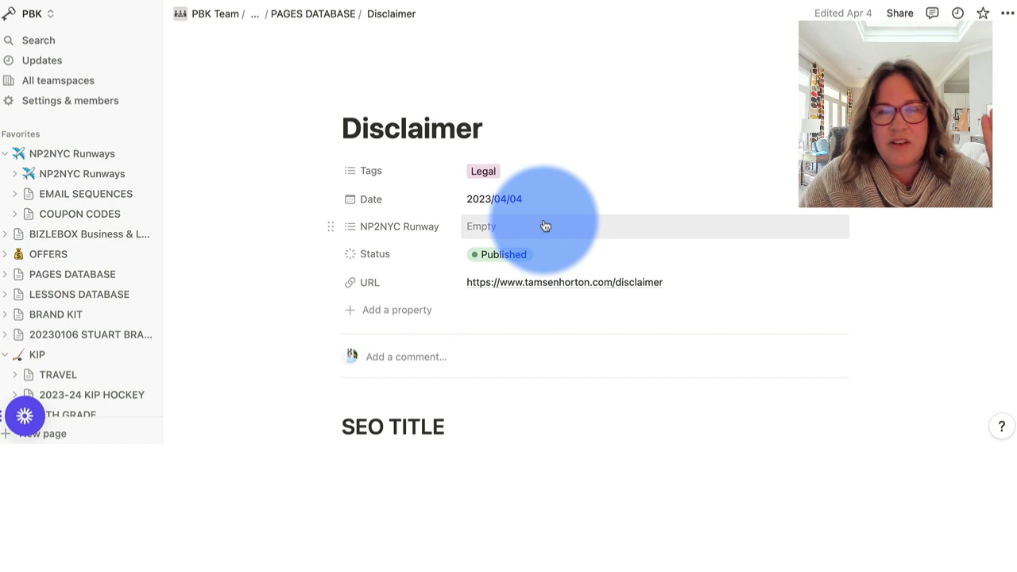
Examine the Disclaimer page's properties, SEO title, SEO description, image and affiliate disclosure text, and return to the PAGES DATABASE
scroll(545, 226, "down", 1)
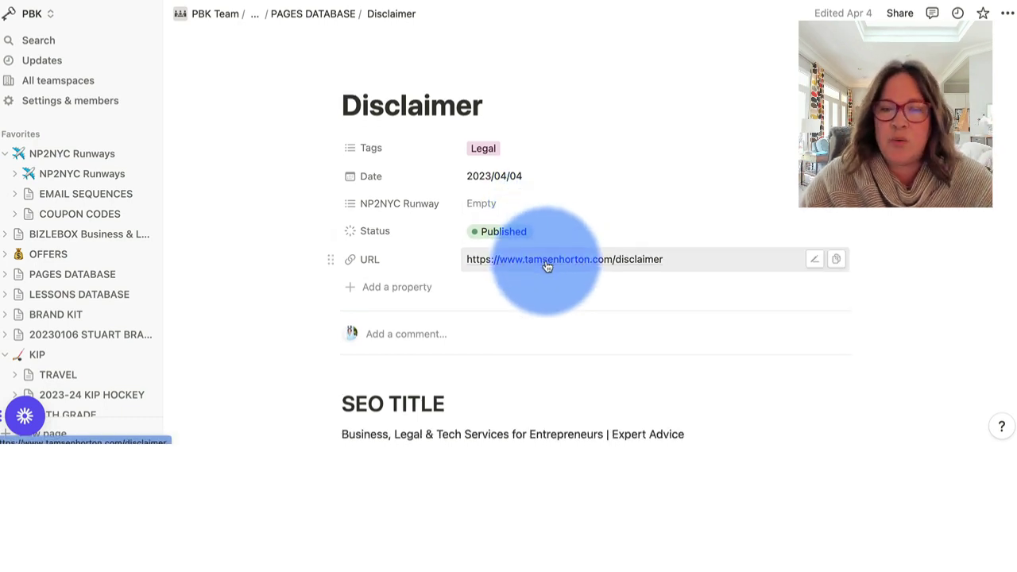
scroll(546, 263, "down", 5)
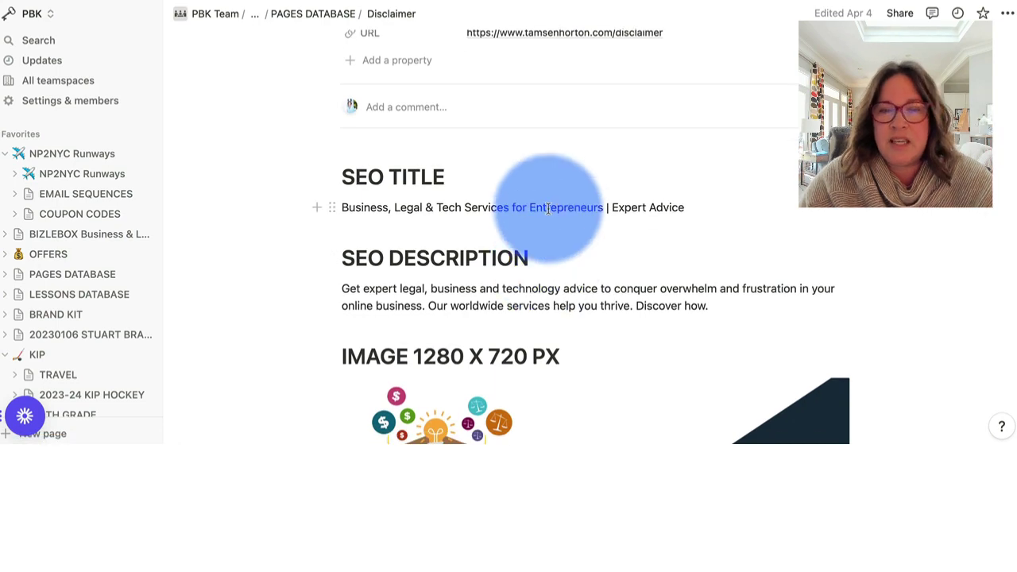
scroll(546, 199, "down", 4)
scroll(547, 208, "down", 6)
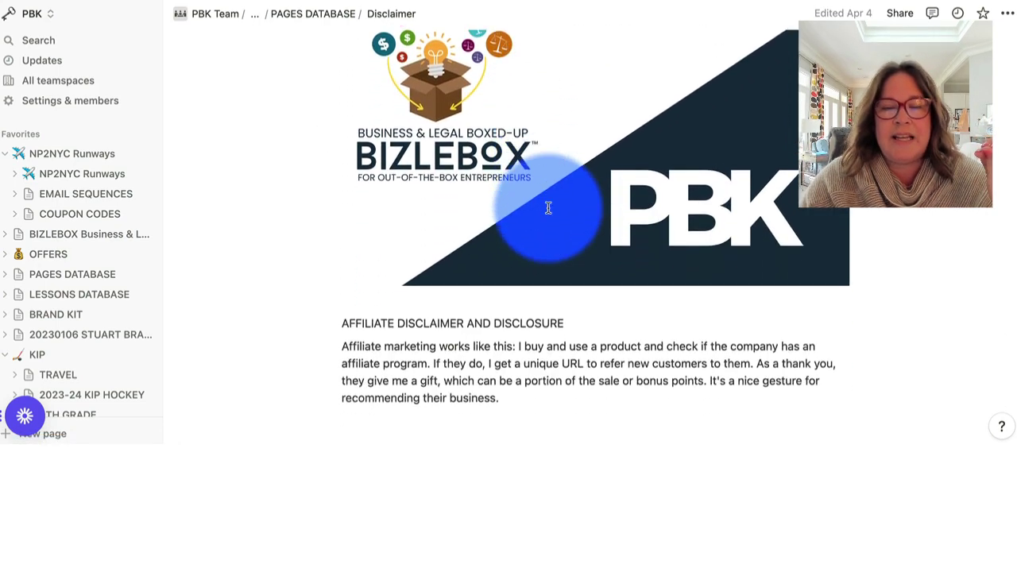
scroll(548, 310, "down", 1)
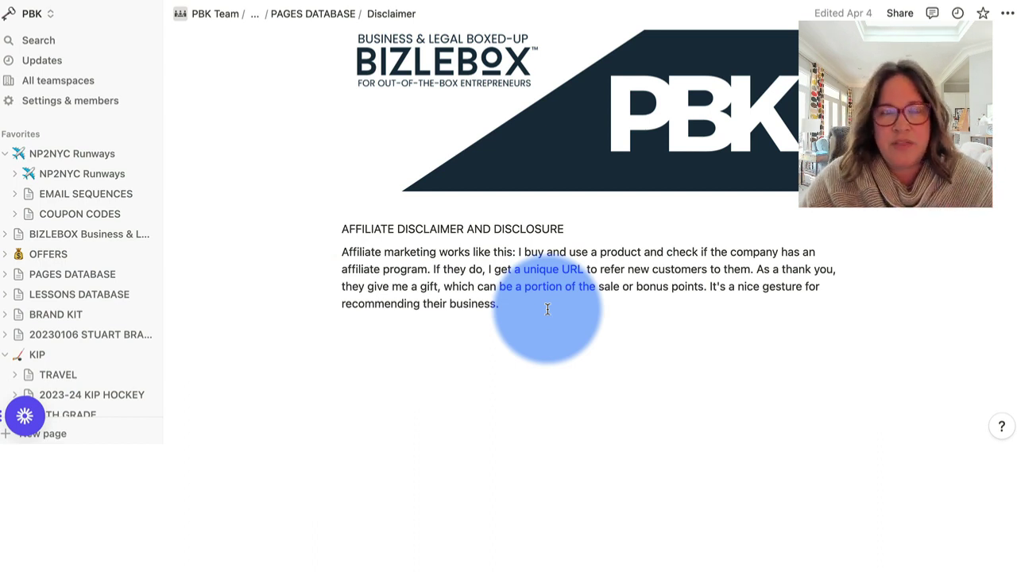
scroll(547, 309, "up", 15)
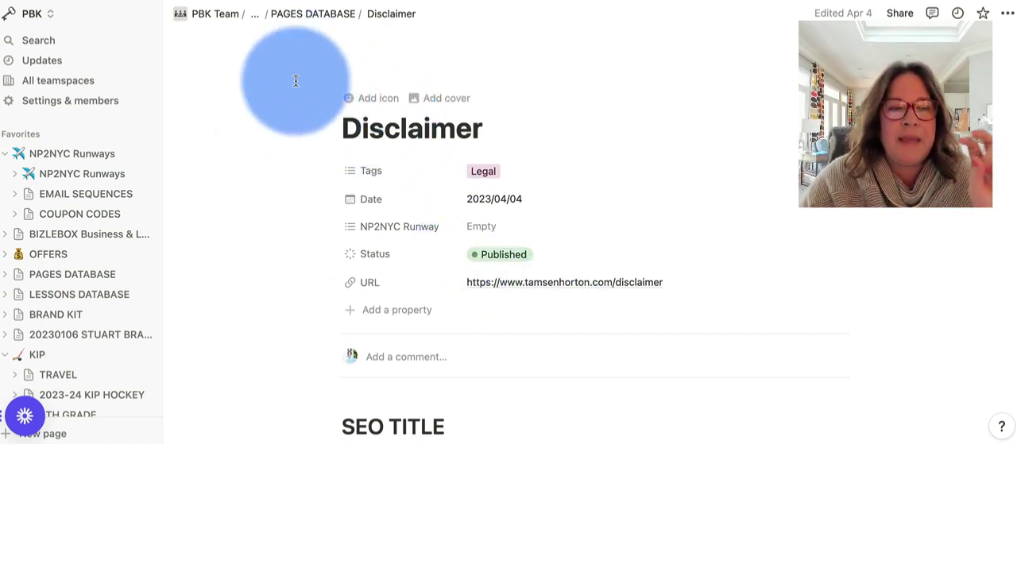
left_click(304, 13)
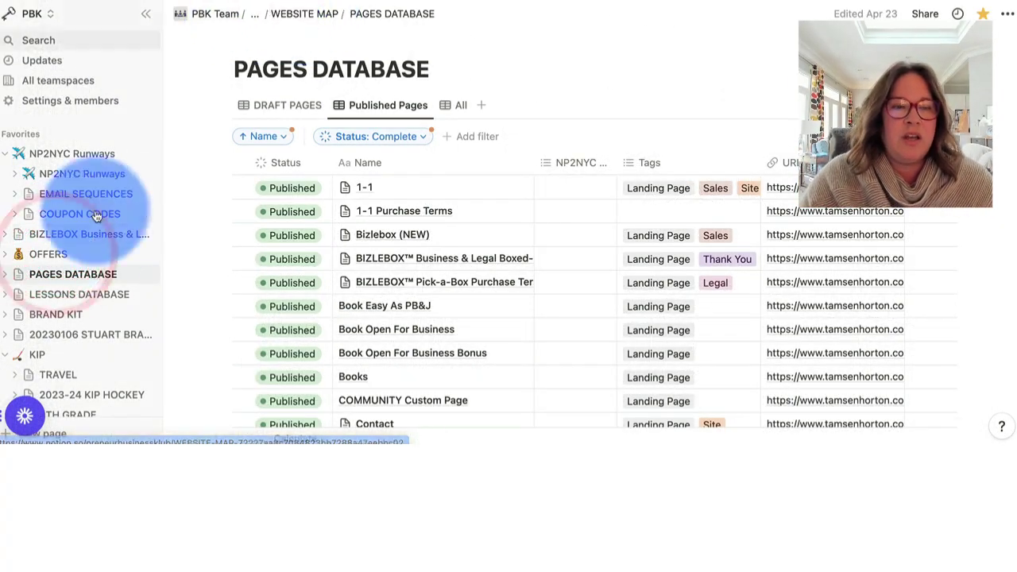
Open the OFFERS database and view the offers in its main table
left_click(52, 256)
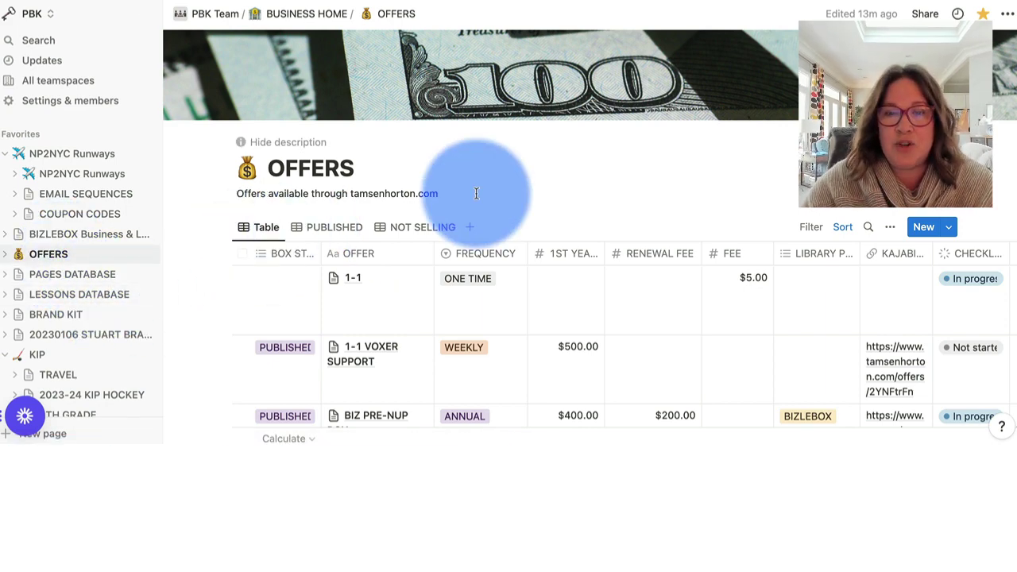
scroll(549, 163, "down", 3)
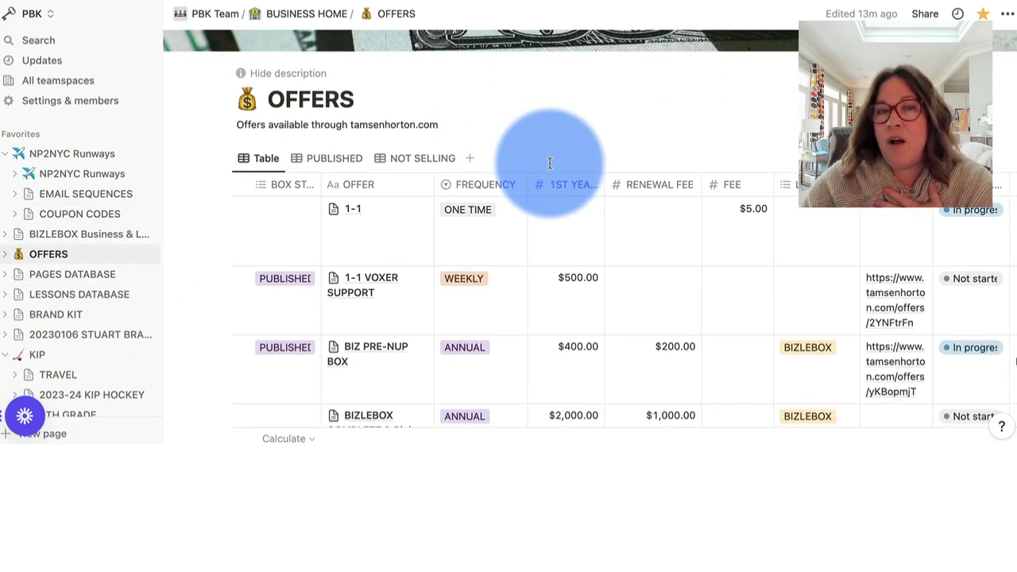
scroll(549, 163, "down", 1)
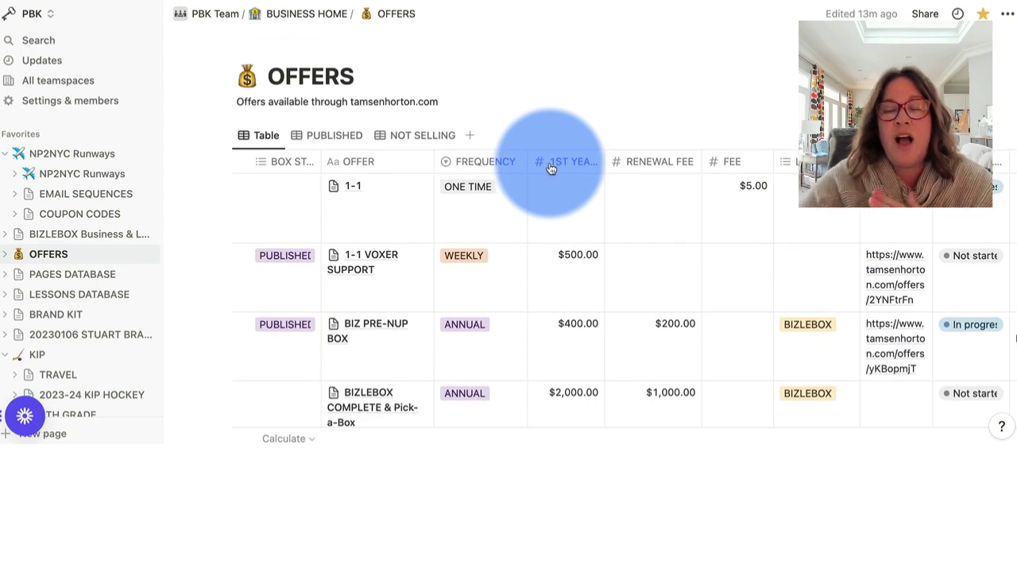